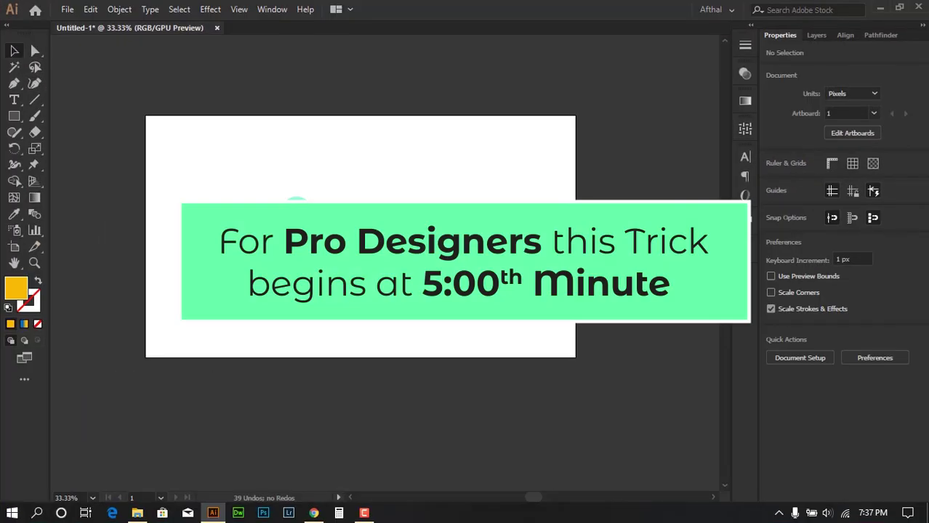
# Step: Bring up the Google Images results for web banners in Chrome and scroll through them
pyautogui.click(313, 513)
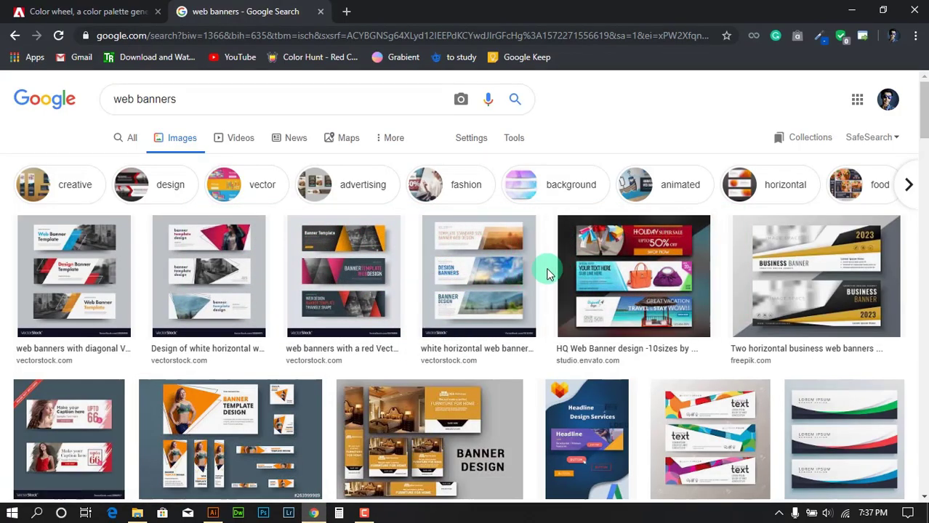
pyautogui.scroll(-2, 795, 339)
pyautogui.scroll(1, 794, 339)
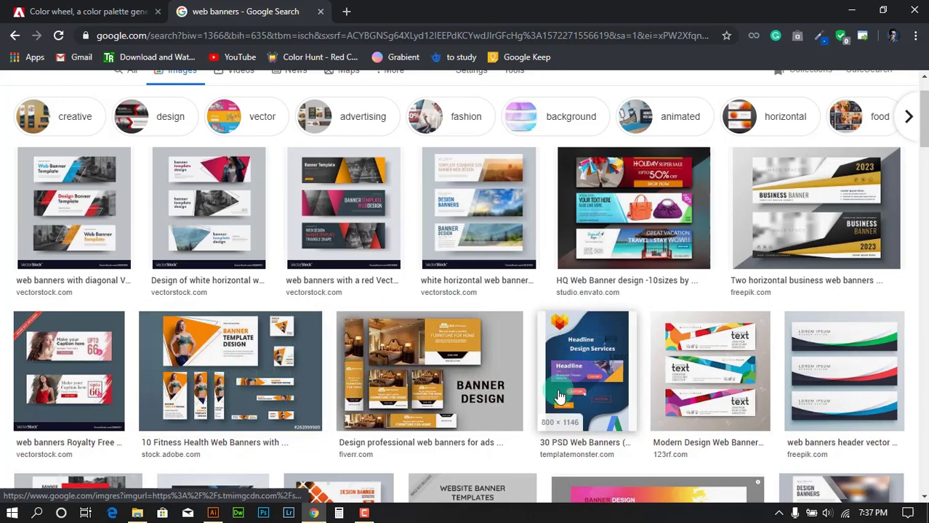
pyautogui.scroll(-2, 691, 341)
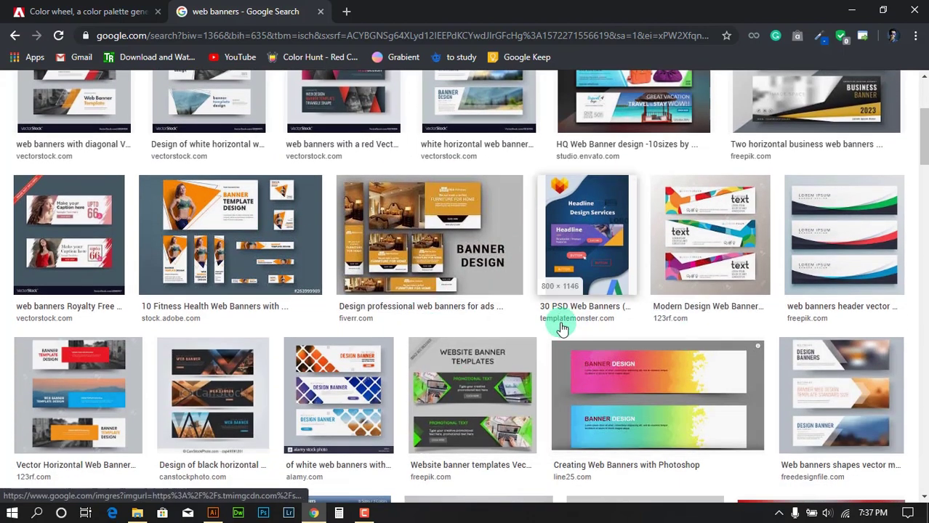
pyautogui.scroll(-2, 542, 337)
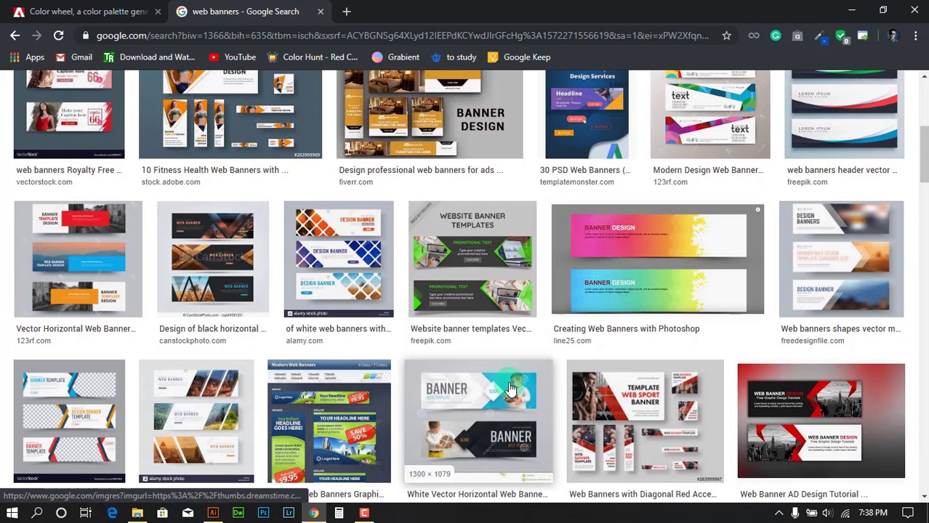
pyautogui.scroll(5, 508, 384)
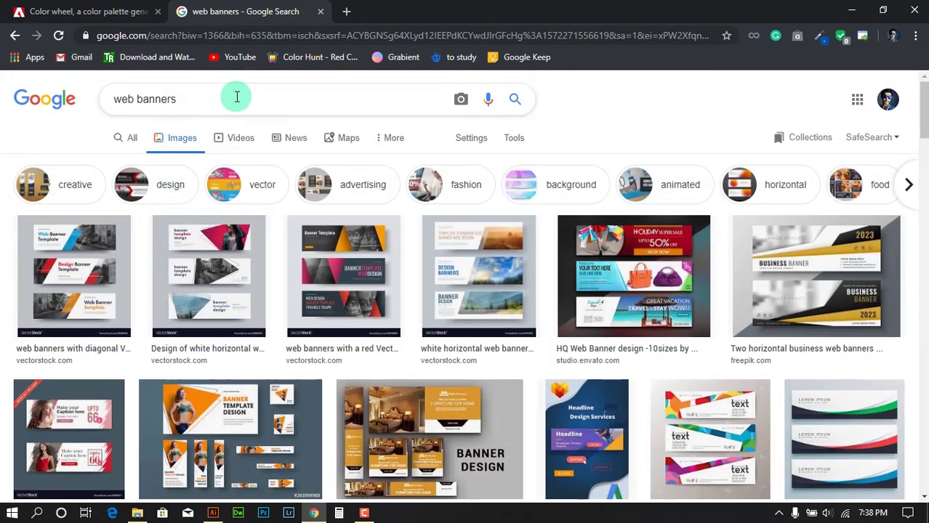
pyautogui.moveTo(234, 96); pyautogui.dragTo(100, 103)
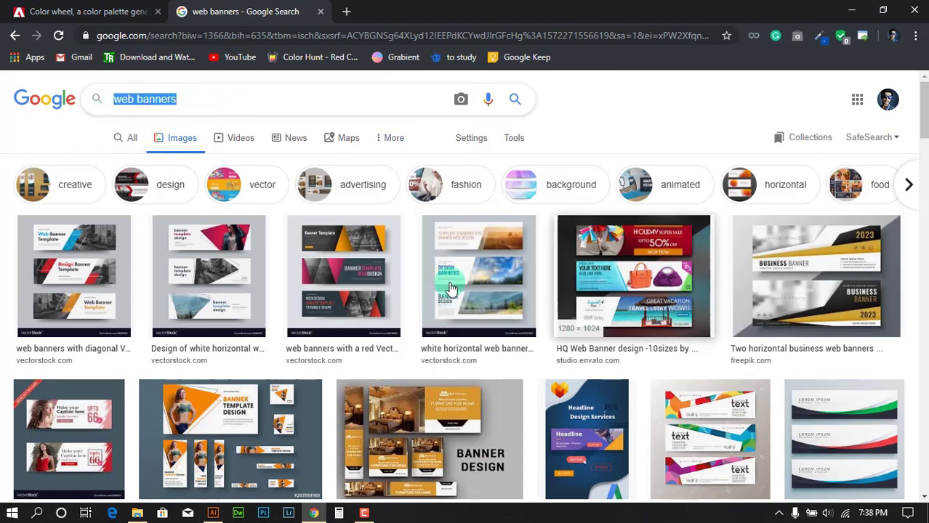
pyautogui.scroll(-3, 912, 295)
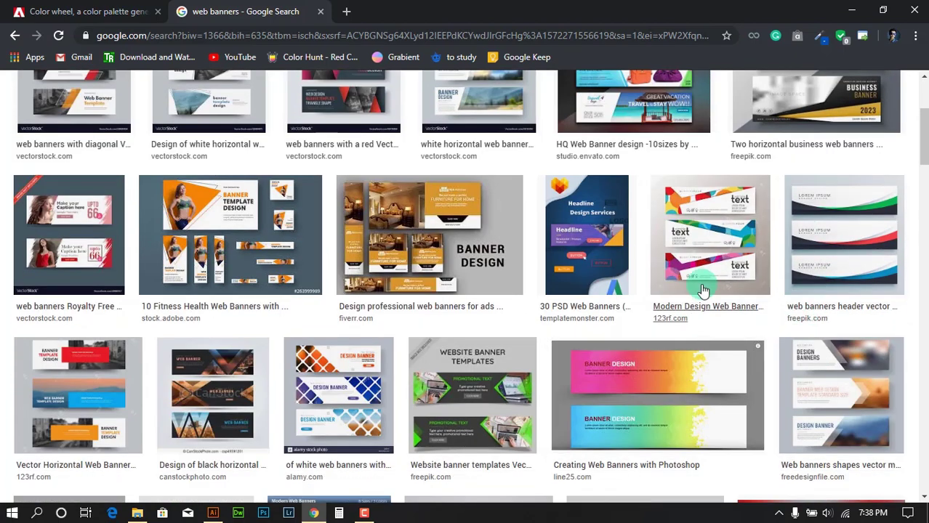
# Step: Open the large preview of the 'Creating Web Banners with Photoshop' gradient banner image
pyautogui.click(636, 396)
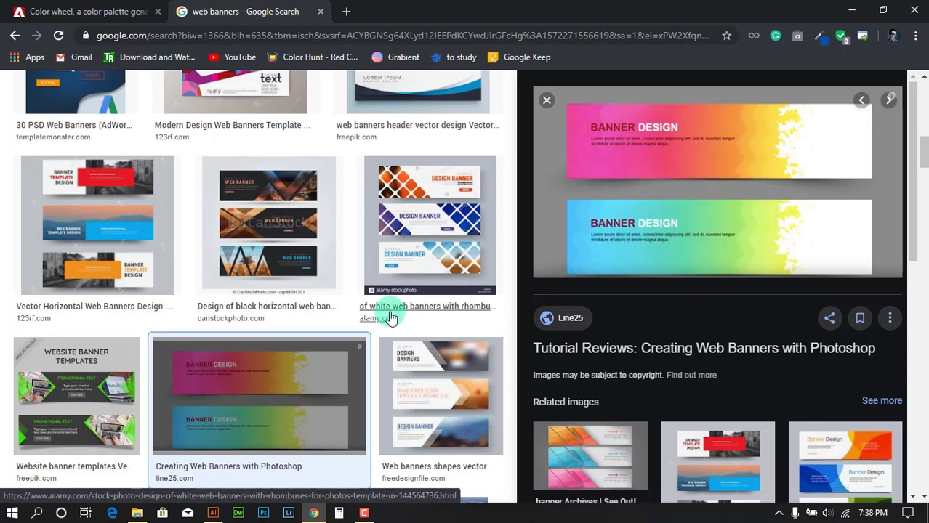
pyautogui.scroll(5, 357, 322)
pyautogui.scroll(5, 347, 175)
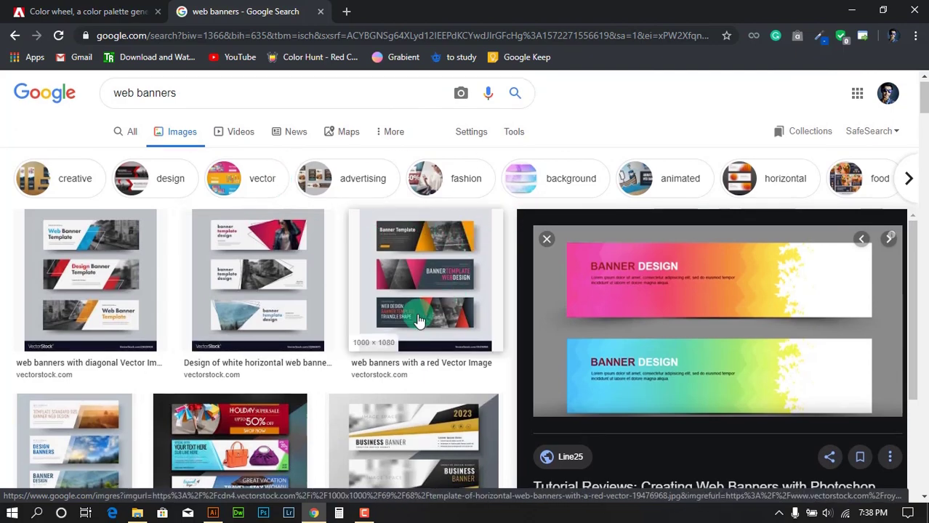
pyautogui.scroll(-4, 421, 311)
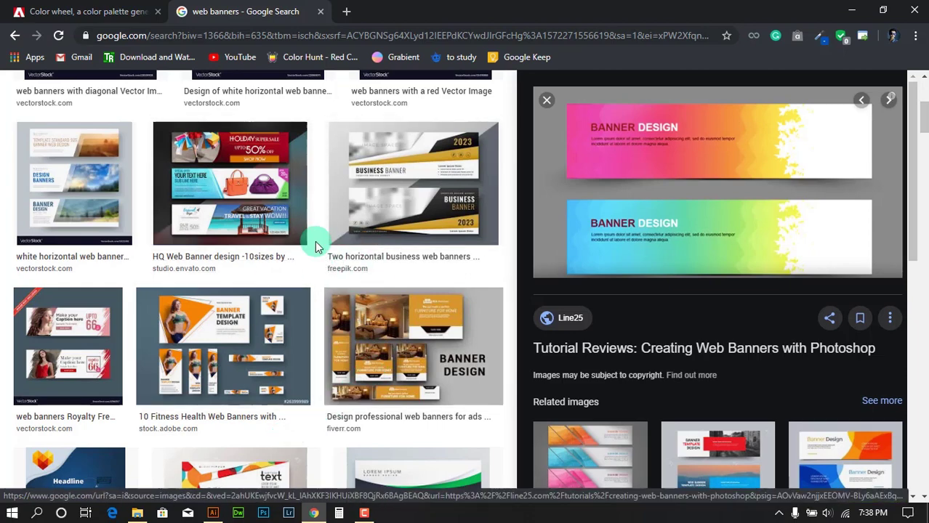
pyautogui.scroll(4, 317, 247)
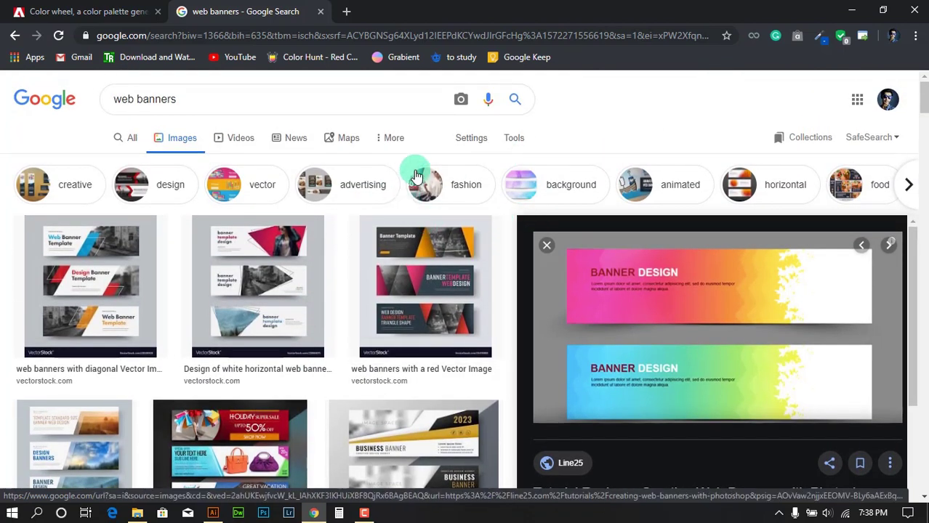
# Step: On Adobe Color, apply the Analogous harmony and drag the base marker around the wheel
pyautogui.click(50, 14)
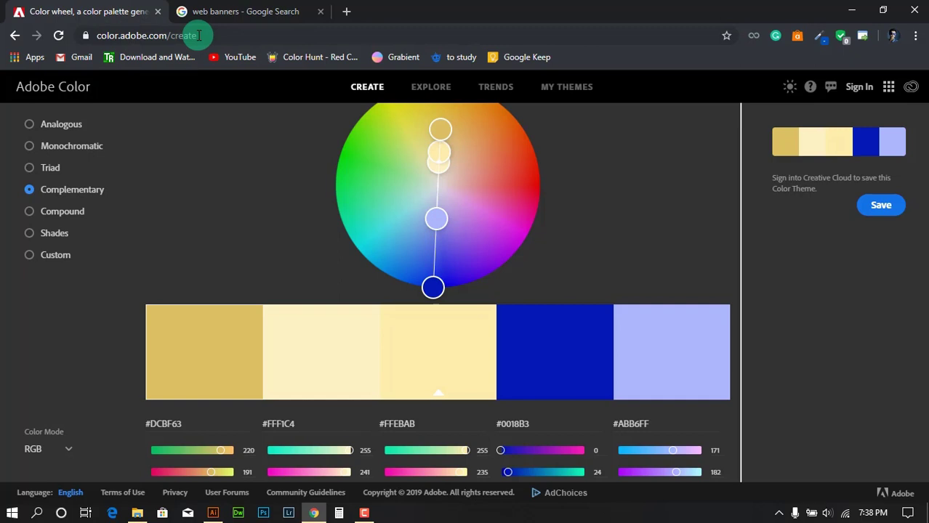
pyautogui.scroll(2, 222, 196)
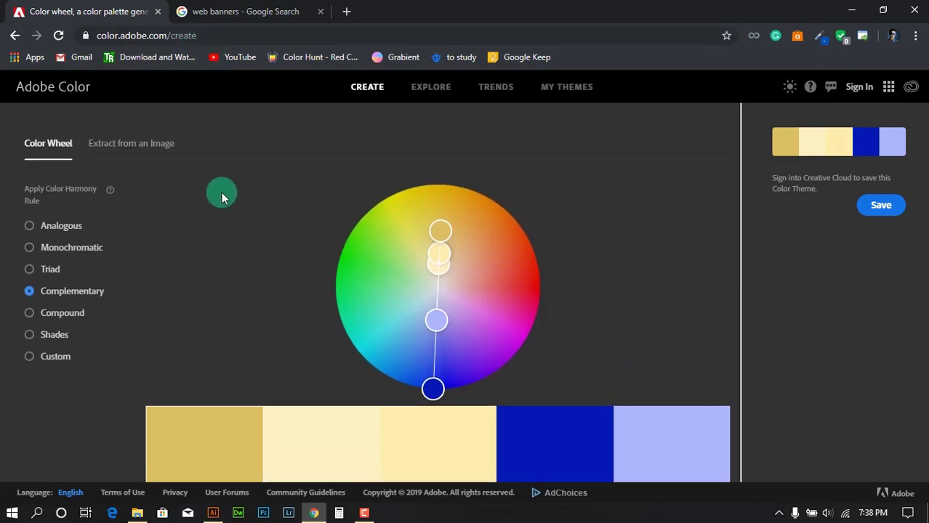
pyautogui.click(218, 35)
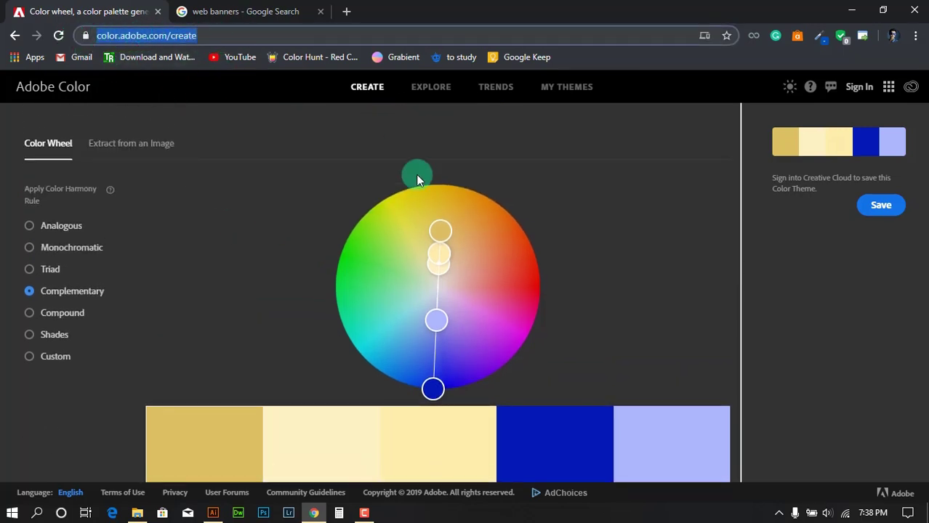
pyautogui.click(214, 34)
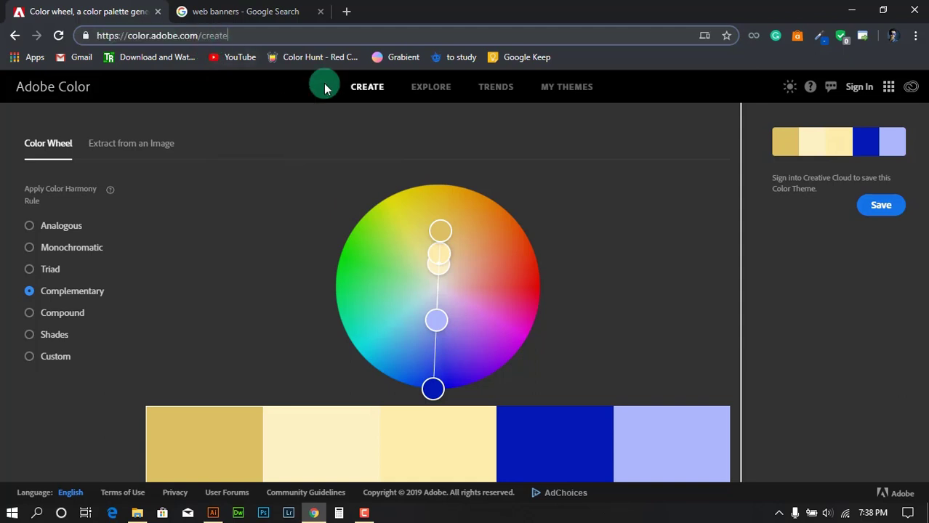
pyautogui.scroll(-1, 545, 195)
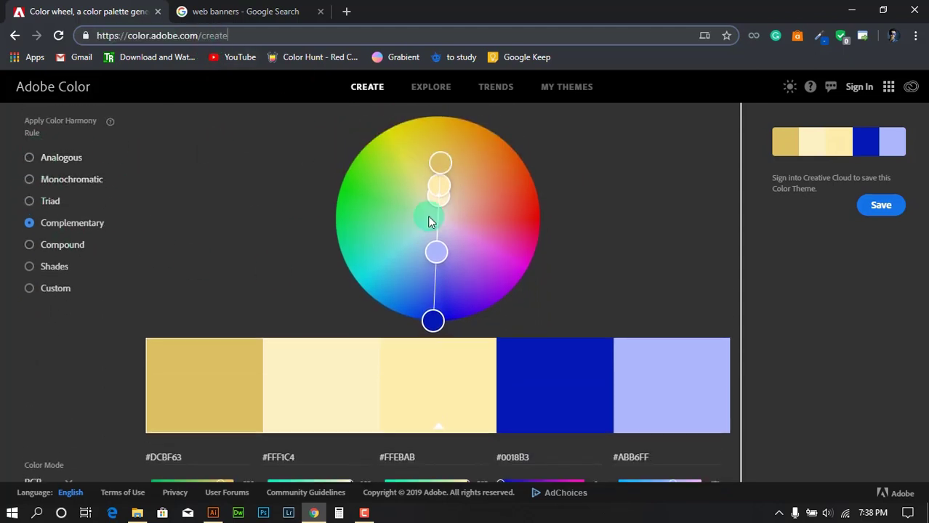
pyautogui.click(29, 159)
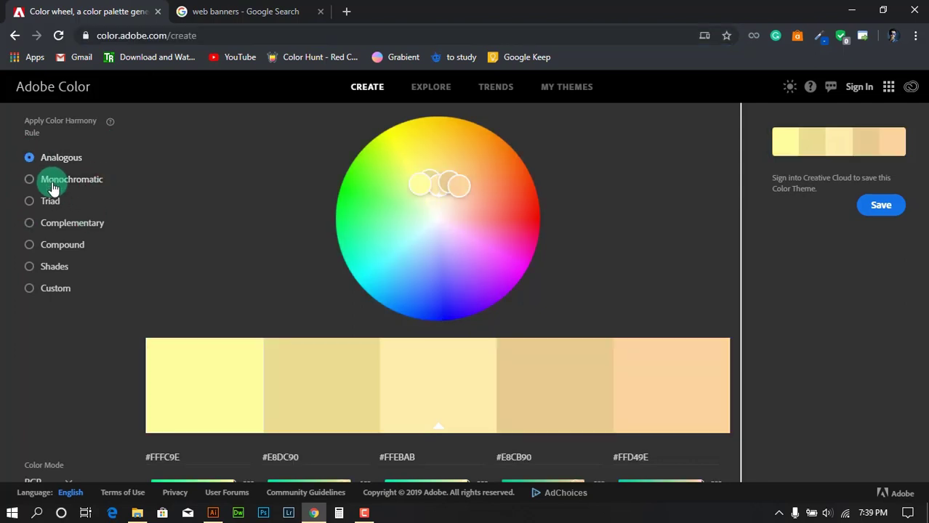
pyautogui.moveTo(454, 170)
pyautogui.mouseDown()
pyautogui.moveTo(394, 189)
pyautogui.moveTo(373, 216)
pyautogui.moveTo(382, 257)
pyautogui.mouseUp()
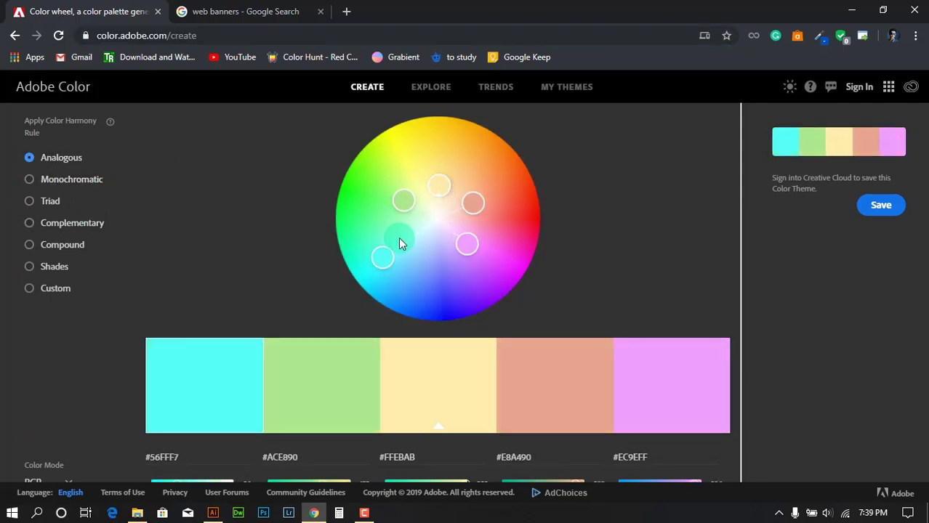
# Step: Apply Complementary and drag the markers to green and magenta, starting from #B301B2
pyautogui.click(30, 223)
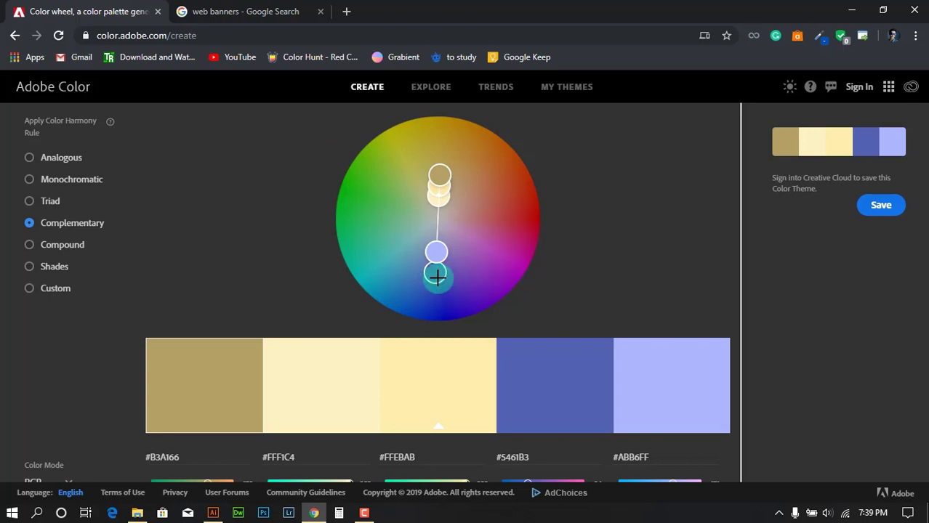
pyautogui.moveTo(438, 272)
pyautogui.mouseDown()
pyautogui.moveTo(382, 258)
pyautogui.moveTo(332, 202)
pyautogui.moveTo(313, 156)
pyautogui.mouseUp()
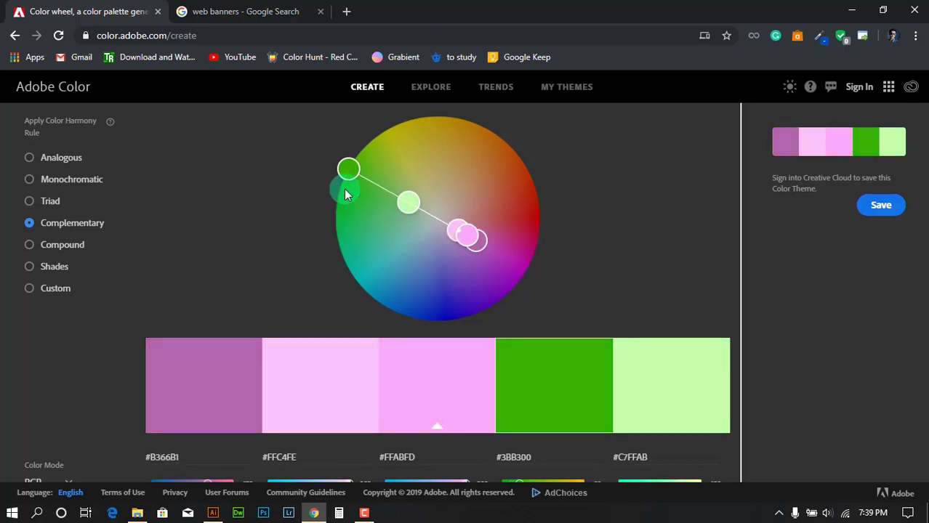
pyautogui.moveTo(469, 233)
pyautogui.mouseDown()
pyautogui.moveTo(552, 275)
pyautogui.moveTo(547, 284)
pyautogui.mouseUp()
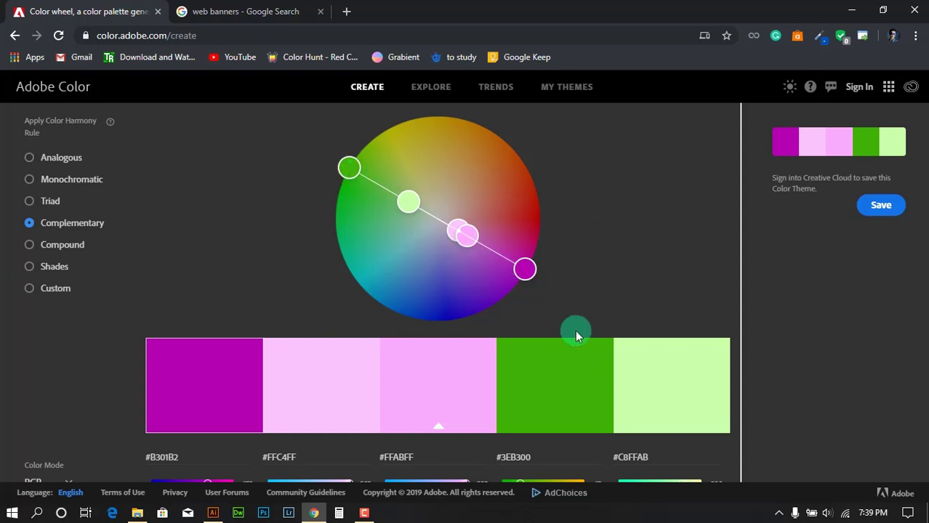
pyautogui.scroll(-2, 595, 277)
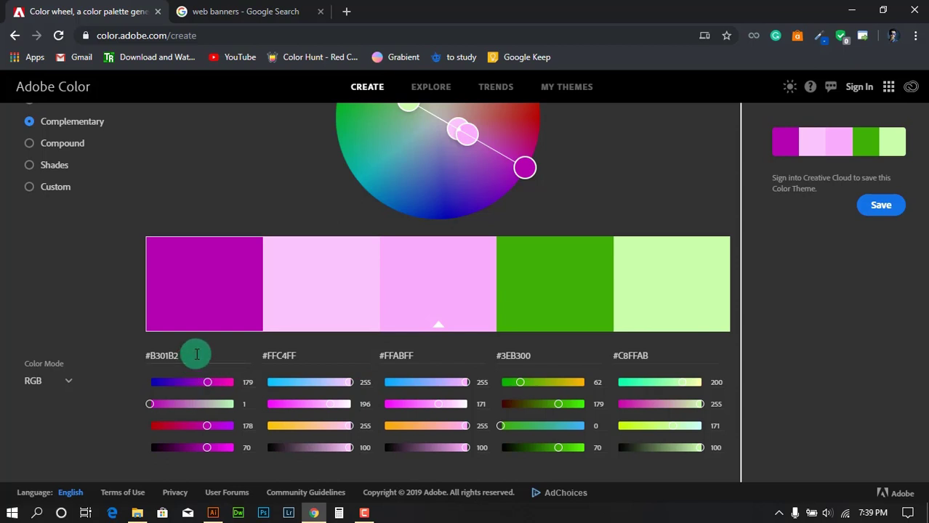
pyautogui.moveTo(196, 354); pyautogui.dragTo(125, 354)
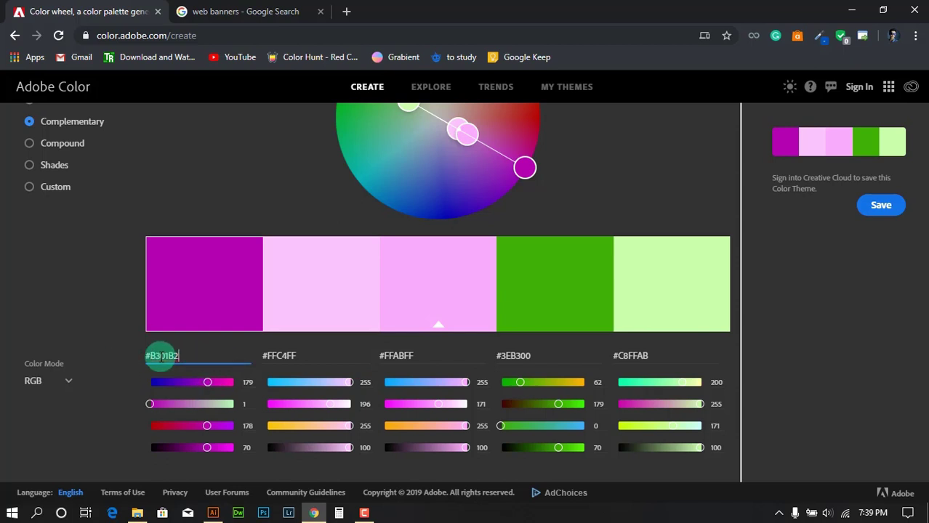
pyautogui.click(207, 354)
pyautogui.moveTo(207, 354); pyautogui.dragTo(114, 353)
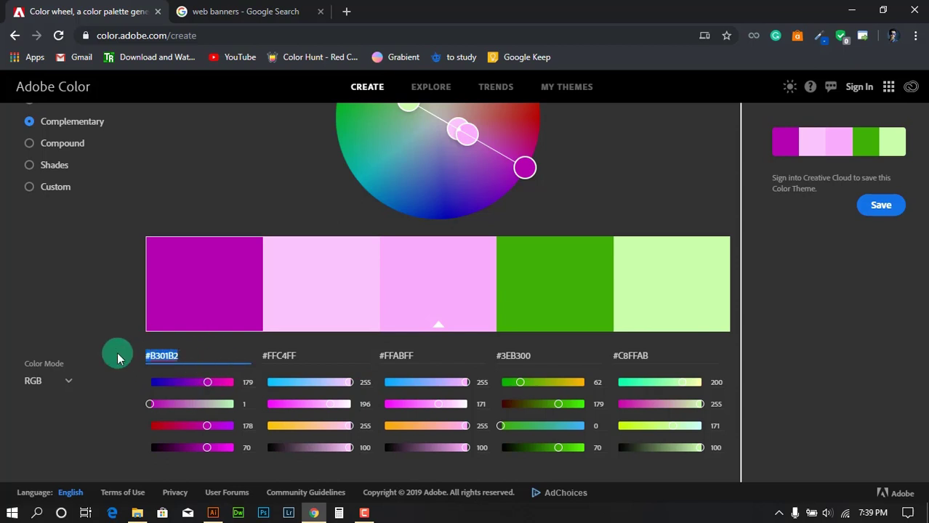
pyautogui.click(189, 354)
pyautogui.tripleClick(182, 356)
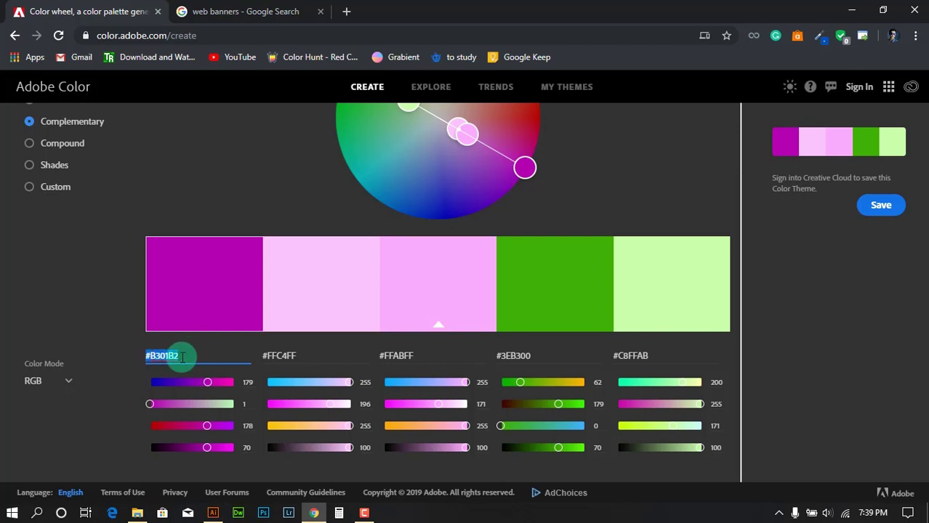
pyautogui.moveTo(201, 356); pyautogui.dragTo(119, 359)
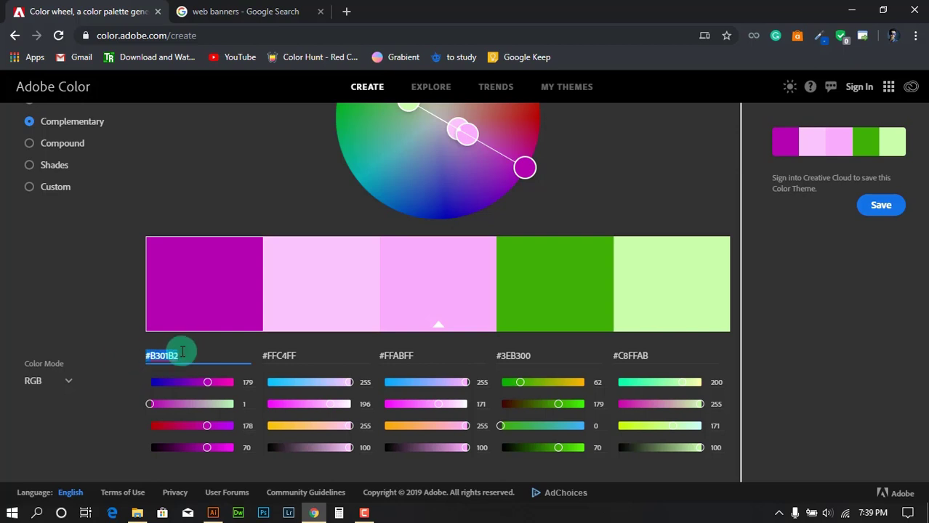
pyautogui.click(187, 358)
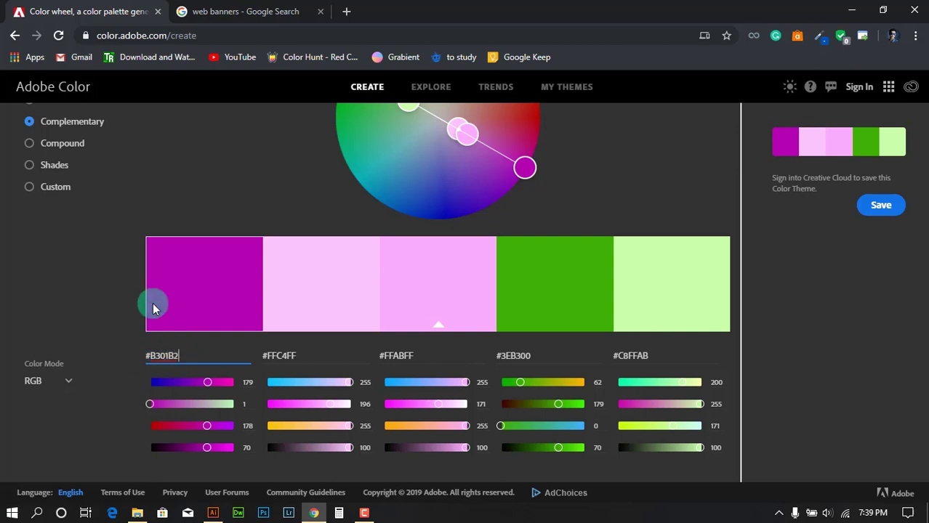
pyautogui.click(212, 514)
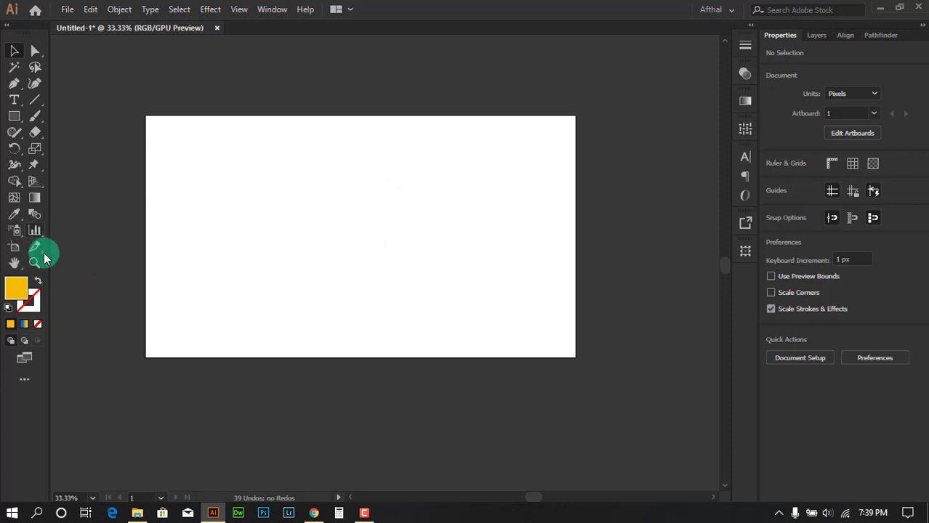
pyautogui.click(34, 305)
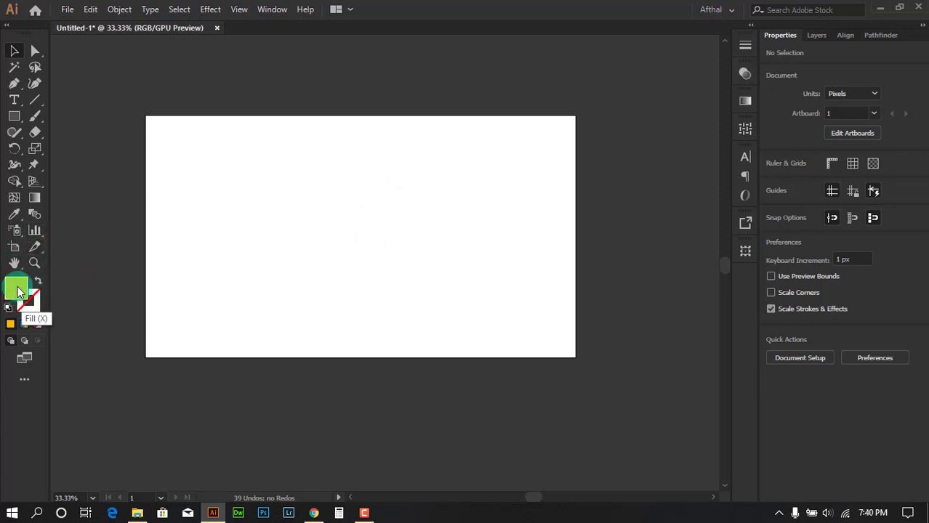
pyautogui.doubleClick(16, 291)
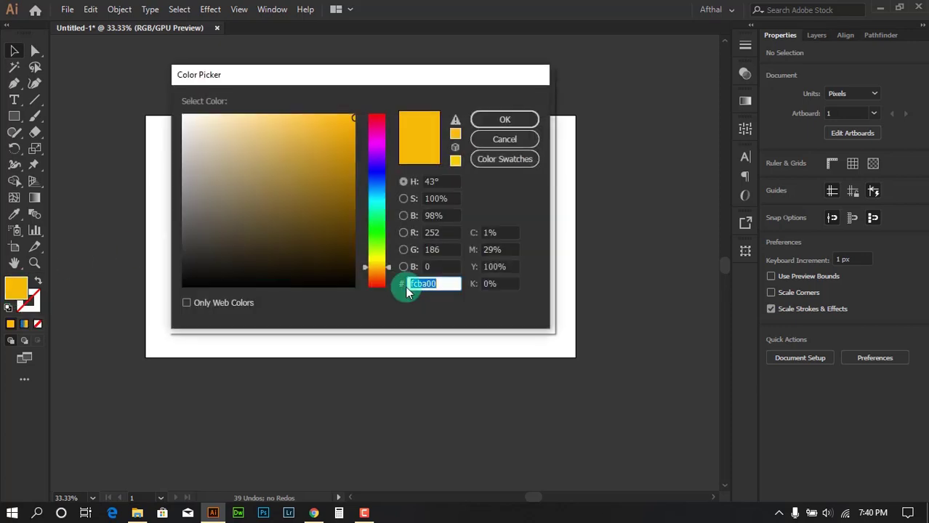
pyautogui.moveTo(457, 286); pyautogui.dragTo(369, 285)
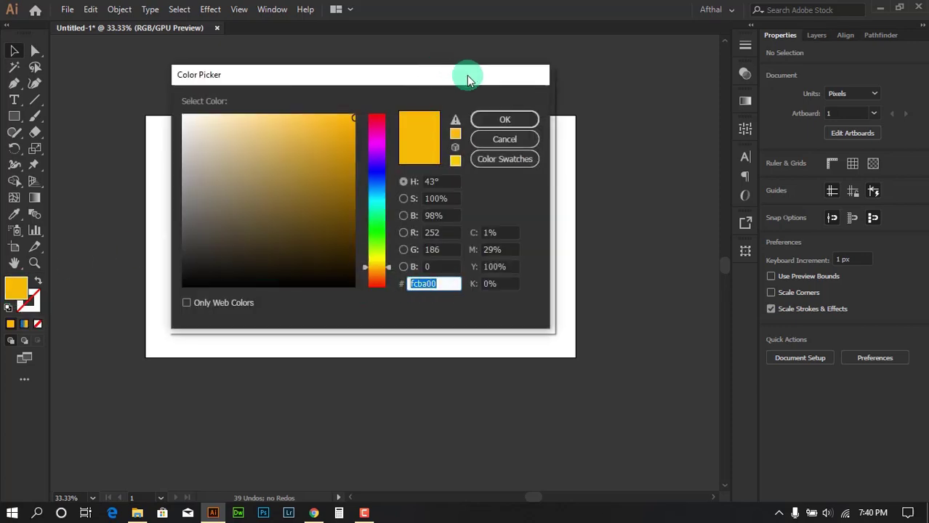
pyautogui.moveTo(469, 77); pyautogui.dragTo(611, 133)
pyautogui.moveTo(594, 335); pyautogui.dragTo(529, 346)
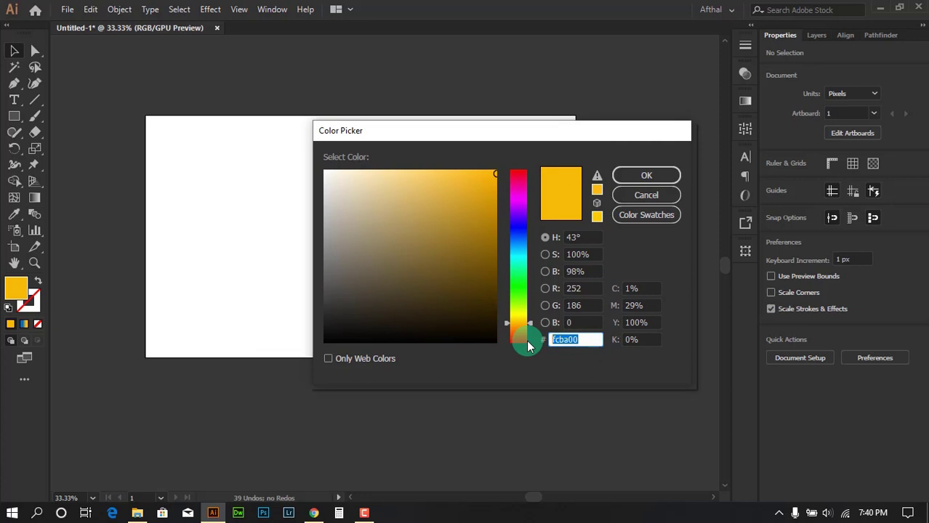
pyautogui.click(645, 195)
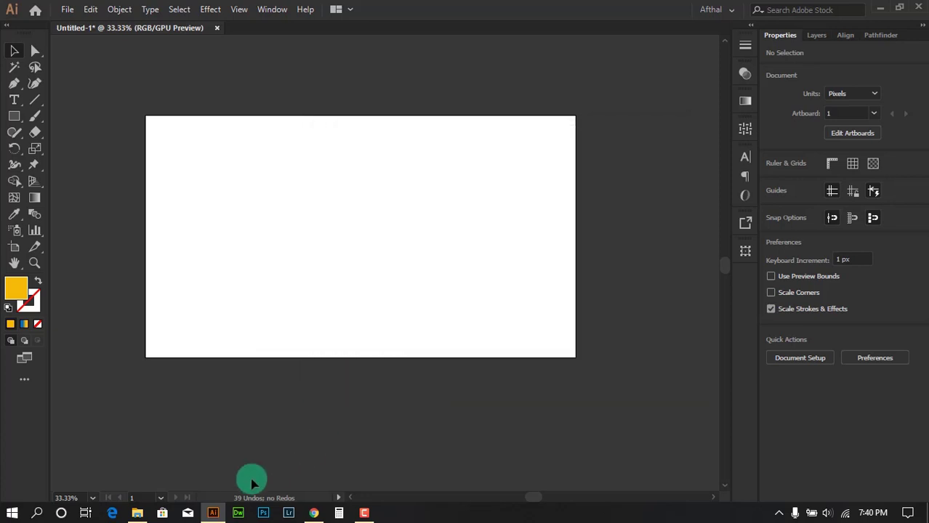
# Step: Bring Adobe Color's Create page back up in Chrome, showing the magenta–green wheel
pyautogui.click(311, 513)
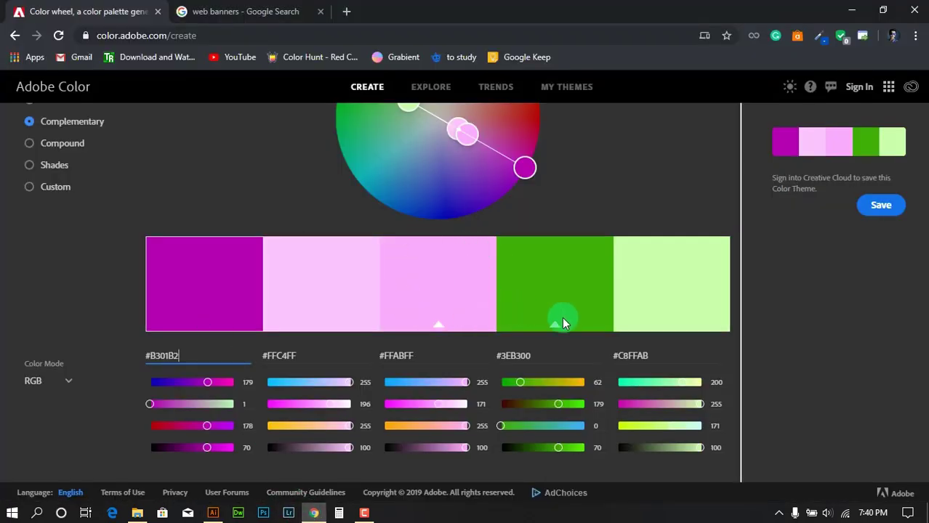
pyautogui.scroll(2, 595, 205)
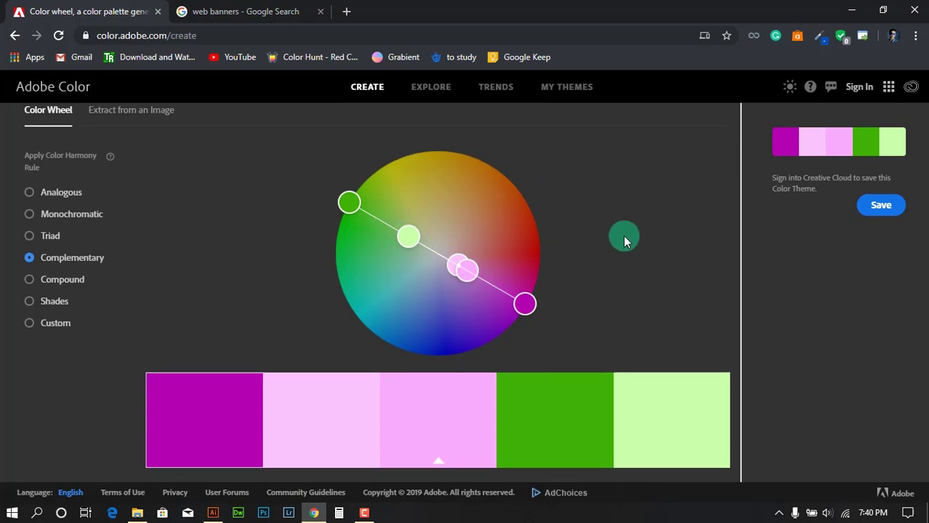
pyautogui.scroll(1, 463, 255)
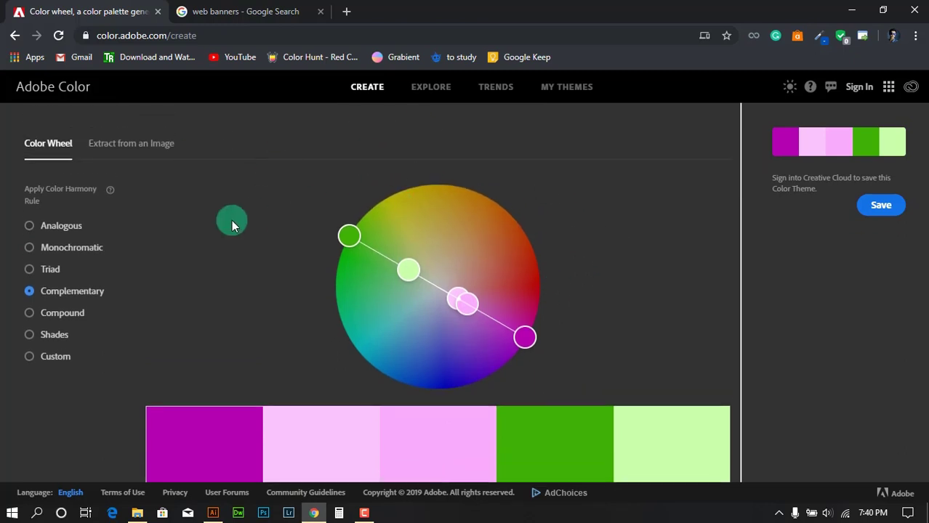
pyautogui.scroll(-2, 579, 227)
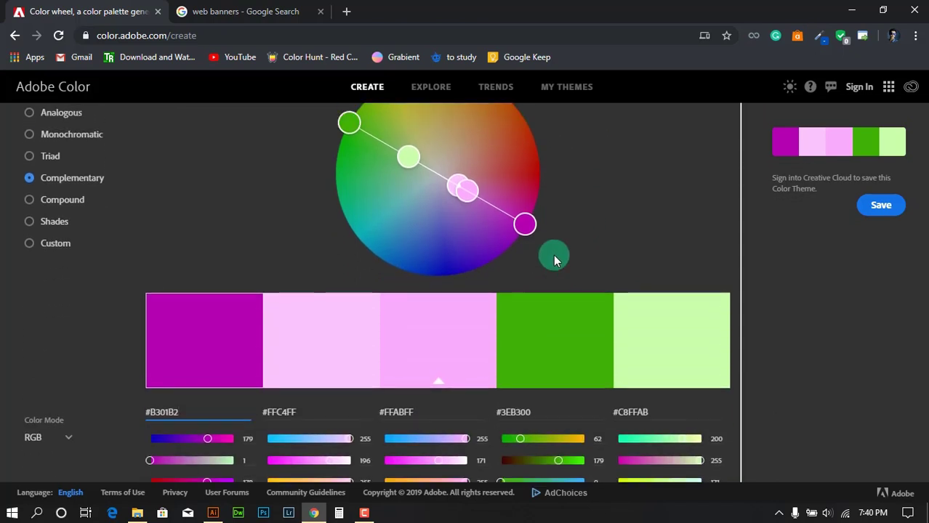
pyautogui.scroll(2, 554, 255)
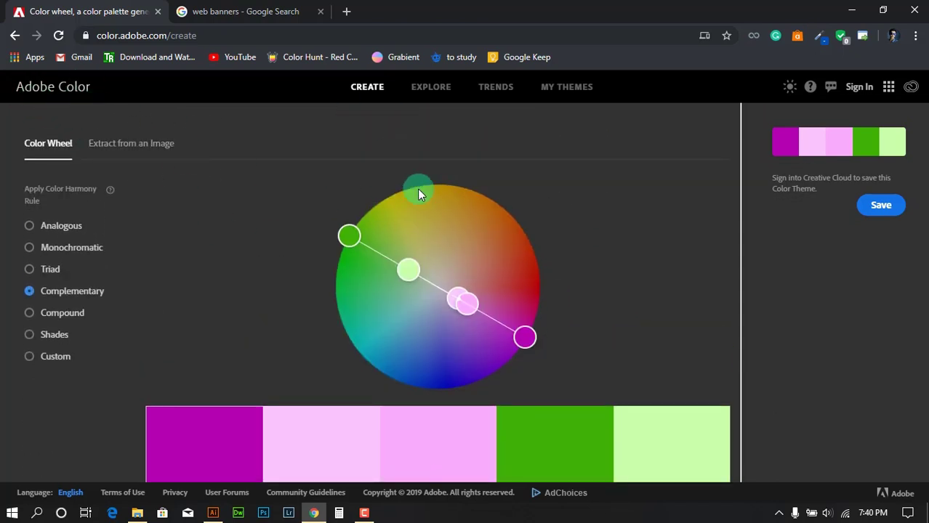
# Step: Open Adobe Color's Explore gallery of community themes and put the cursor in its search bar
pyautogui.click(425, 95)
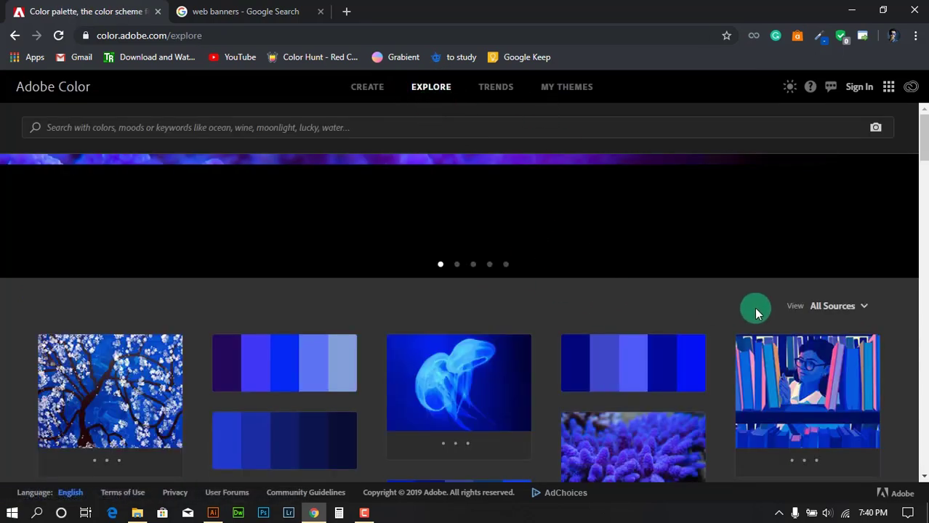
pyautogui.scroll(-2, 899, 303)
pyautogui.scroll(2, 899, 304)
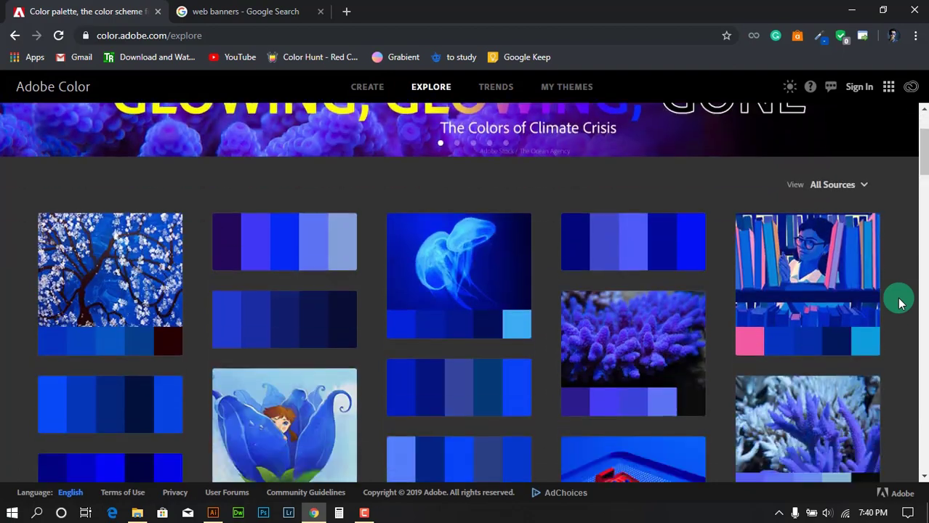
pyautogui.click(253, 131)
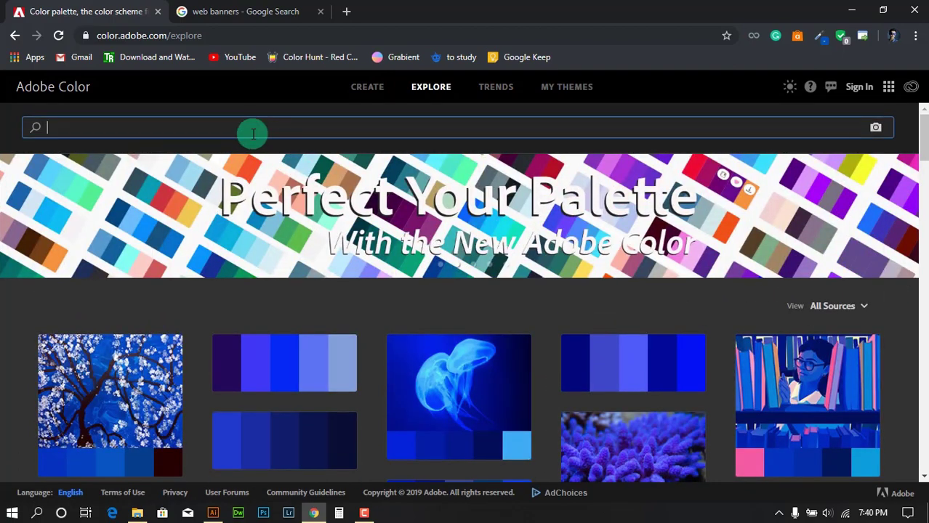
pyautogui.scroll(-2, 339, 350)
pyautogui.scroll(-2, 339, 350)
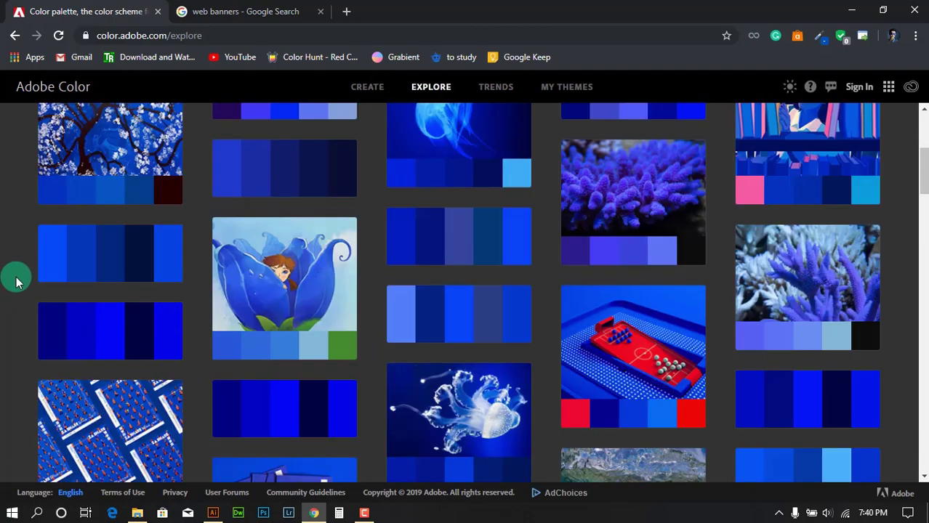
pyautogui.scroll(6, 3, 285)
pyautogui.click(75, 128)
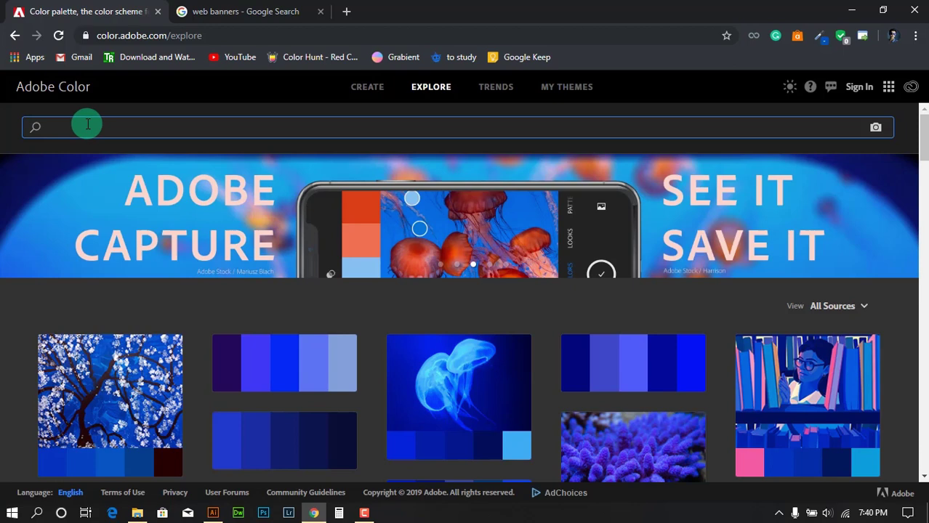
# Step: Search the Explore gallery for 'pink'
pyautogui.write('pink')
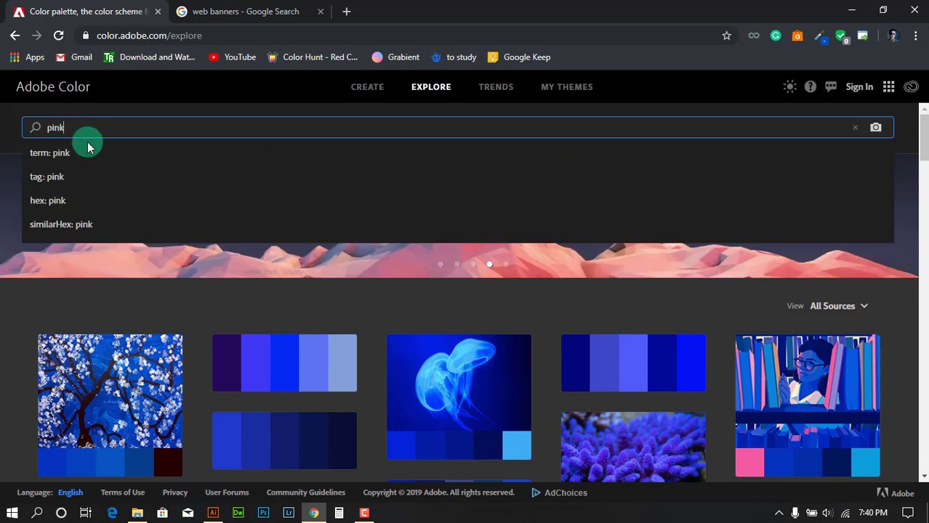
pyautogui.moveTo(80, 130); pyautogui.dragTo(11, 133)
pyautogui.press('Return')
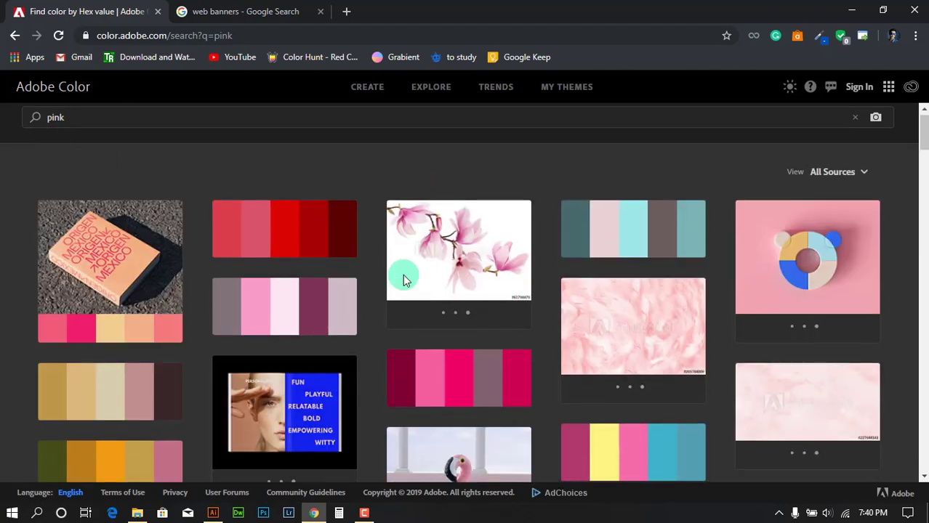
# Step: Scroll through the pink community palettes and images found
pyautogui.scroll(-1, 776, 294)
pyautogui.scroll(-2, 895, 282)
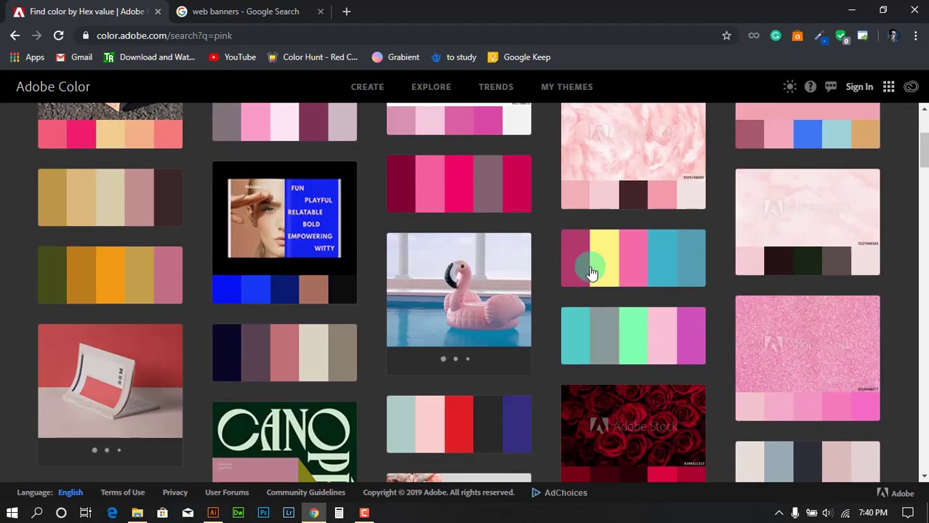
pyautogui.scroll(2, 542, 266)
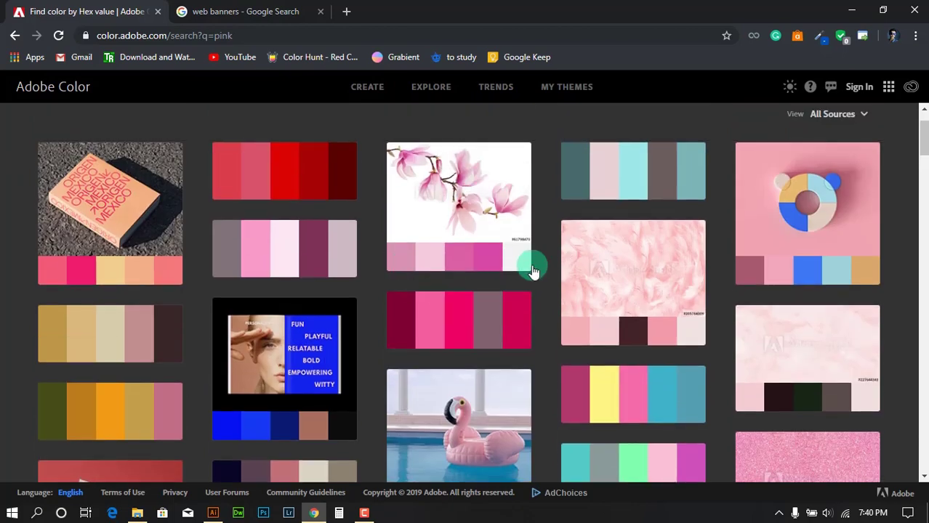
pyautogui.scroll(-4, 540, 240)
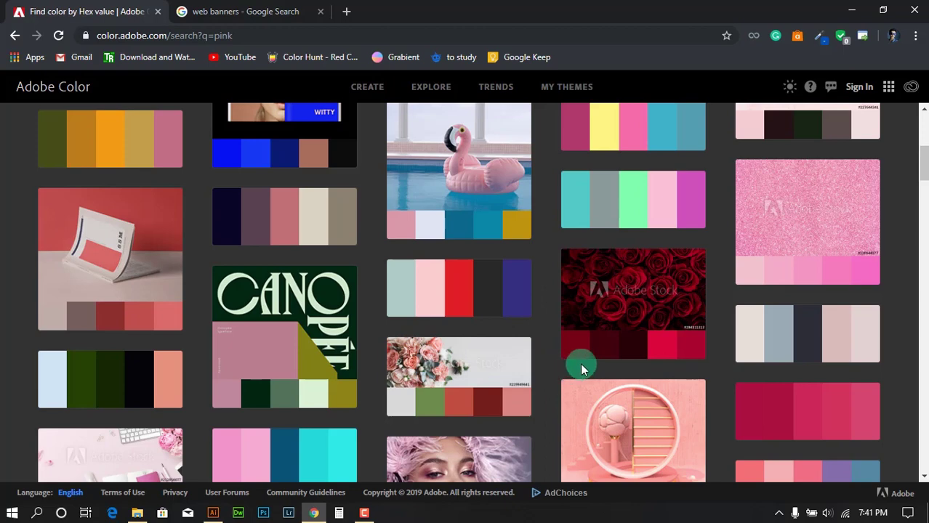
pyautogui.moveTo(583, 356)
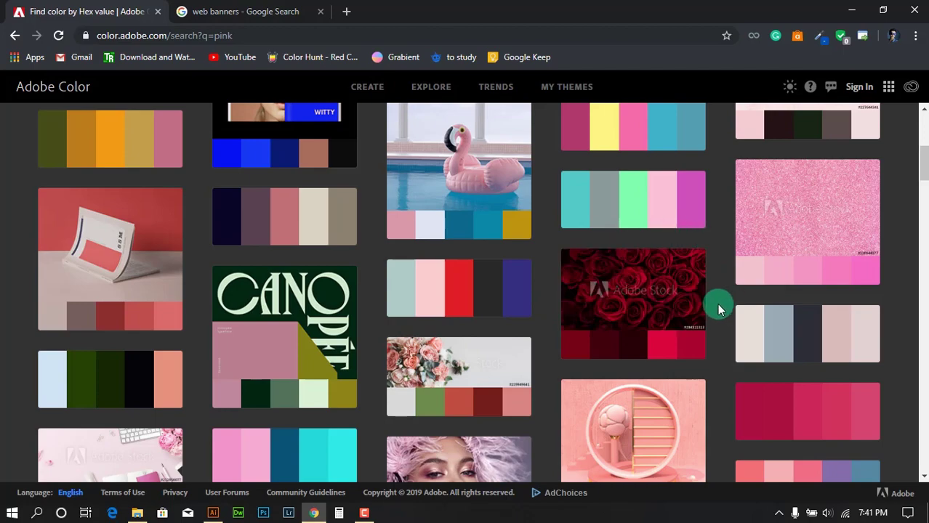
pyautogui.scroll(-7, 718, 309)
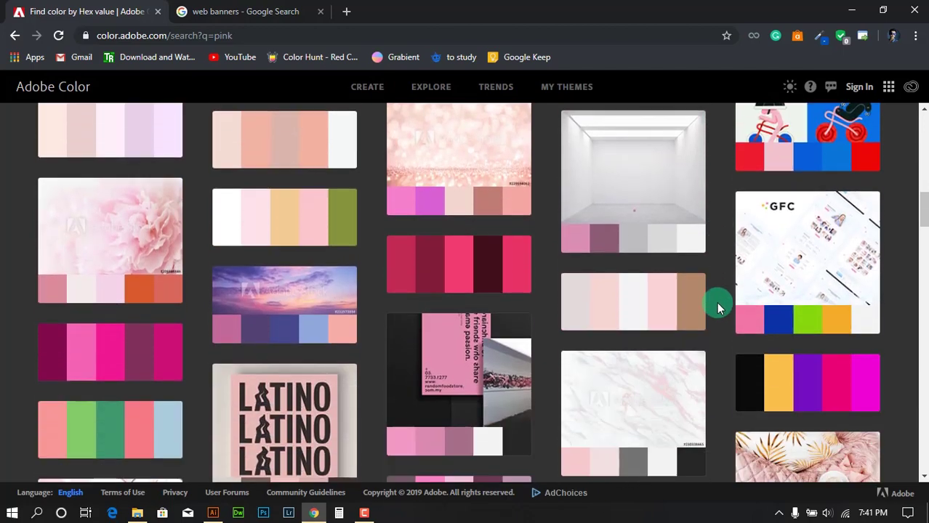
pyautogui.scroll(-10, 718, 309)
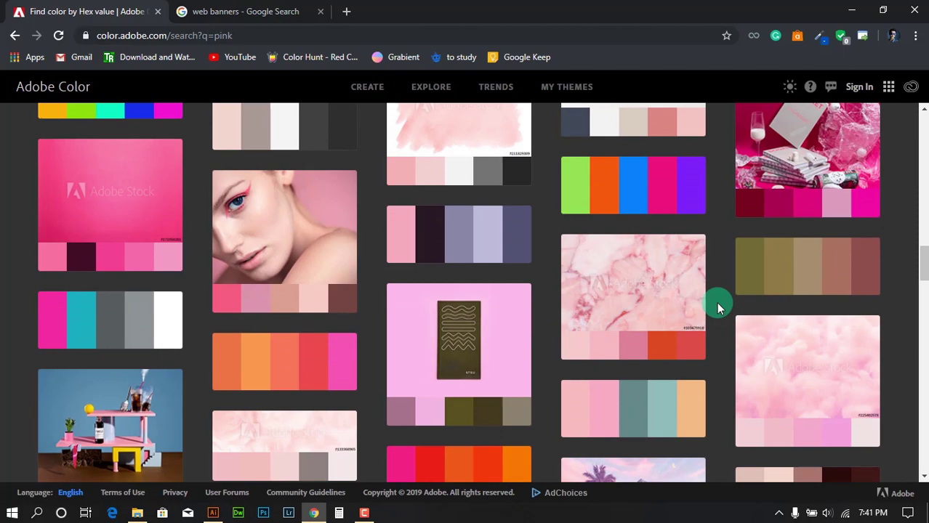
pyautogui.scroll(15, 718, 305)
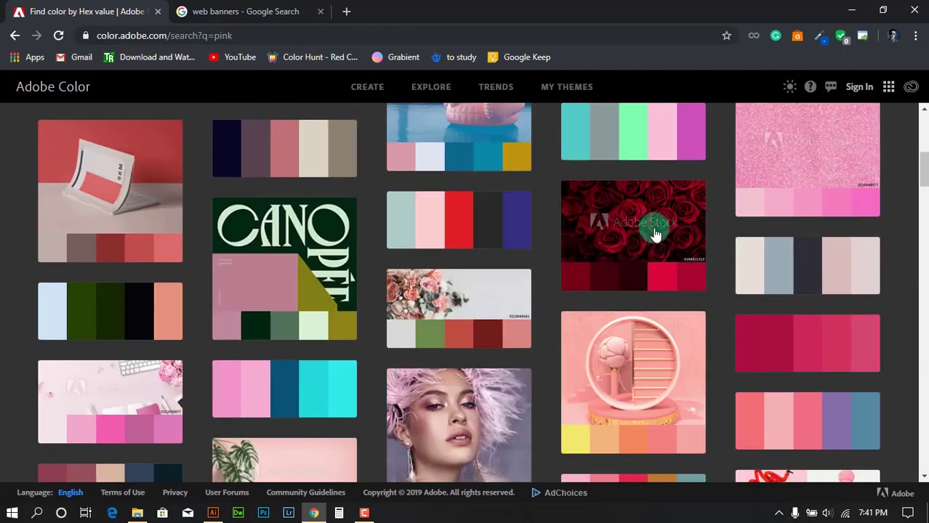
pyautogui.scroll(5, 898, 244)
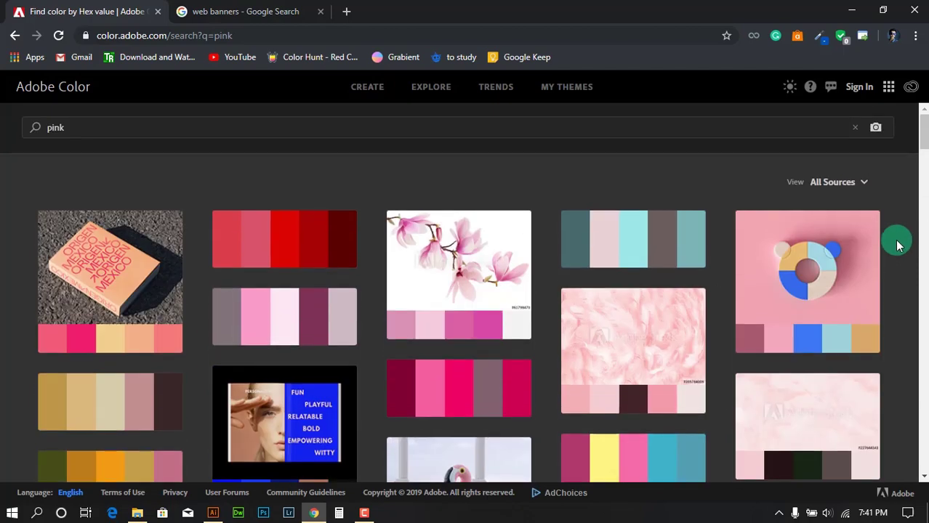
# Step: Select the 'pink' term in the Explore search bar so it can be replaced
pyautogui.moveTo(108, 127); pyautogui.dragTo(13, 131)
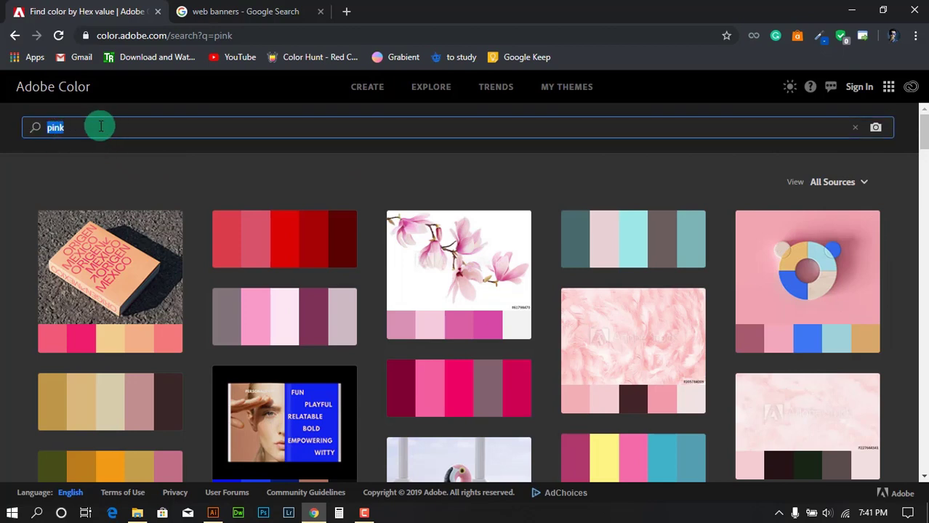
pyautogui.moveTo(102, 128); pyautogui.dragTo(34, 127)
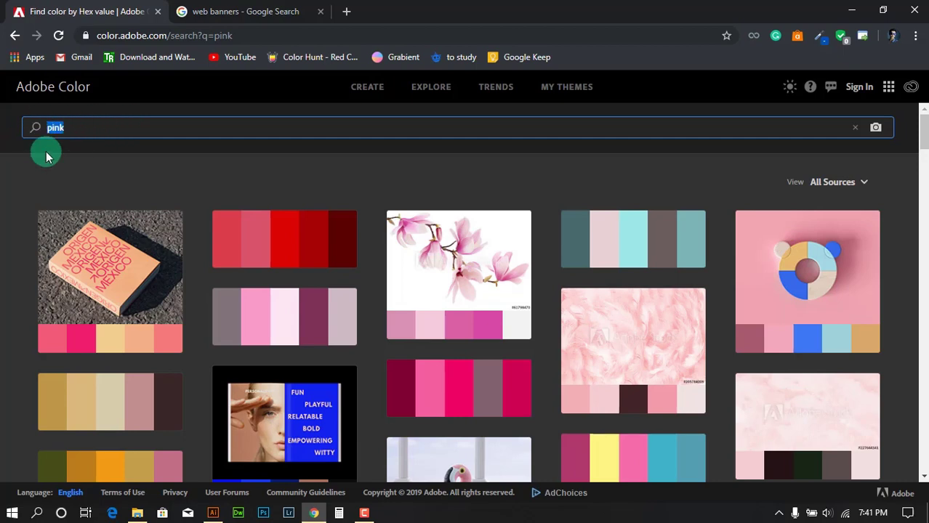
pyautogui.moveTo(101, 122); pyautogui.dragTo(29, 127)
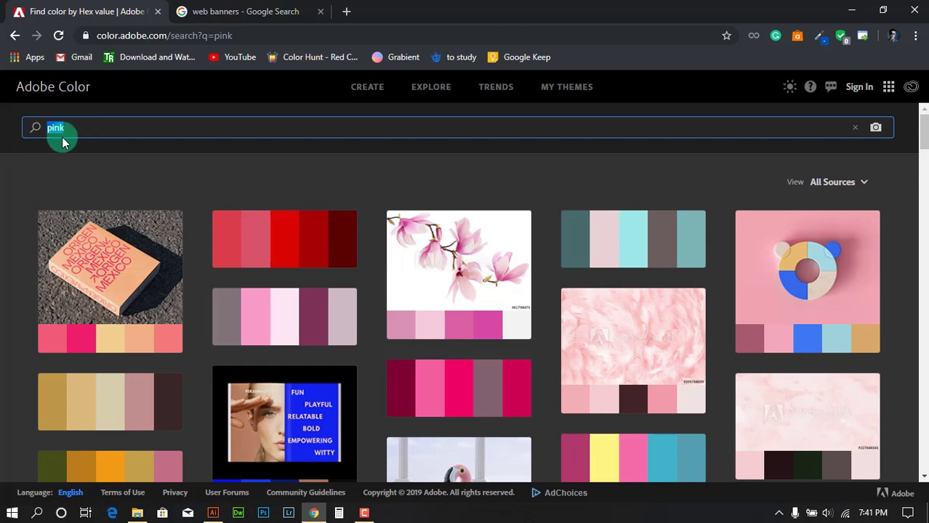
# Step: Search for 'blue' and scroll through the blue palette and Adobe Stock theme results
pyautogui.write('blue')
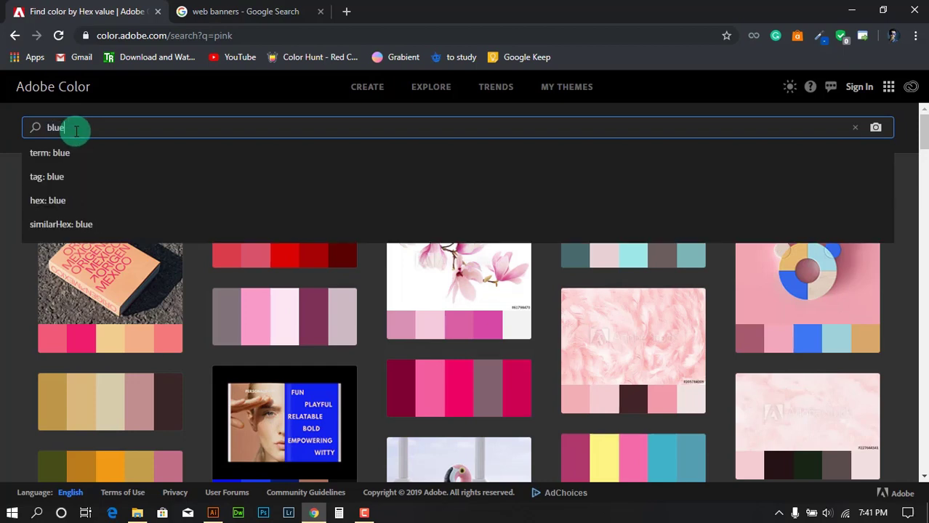
pyautogui.press('Return')
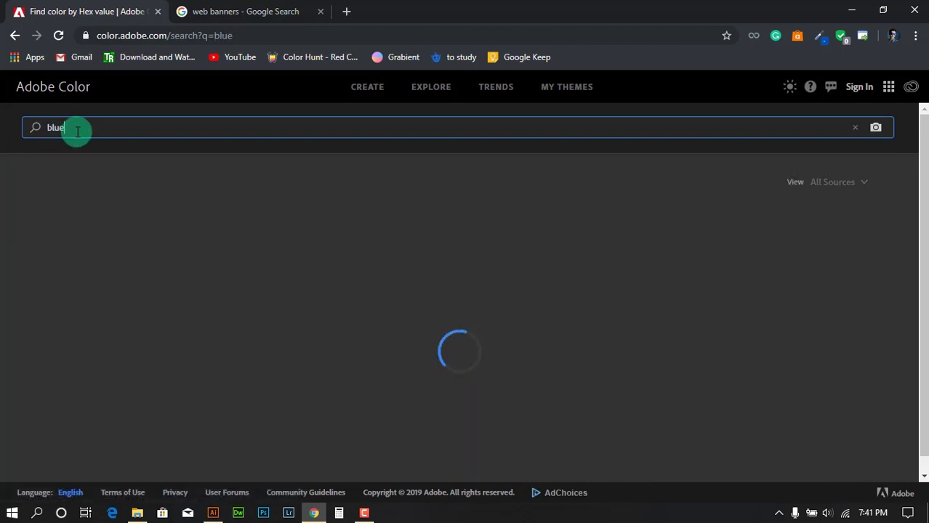
pyautogui.moveTo(90, 128); pyautogui.dragTo(16, 132)
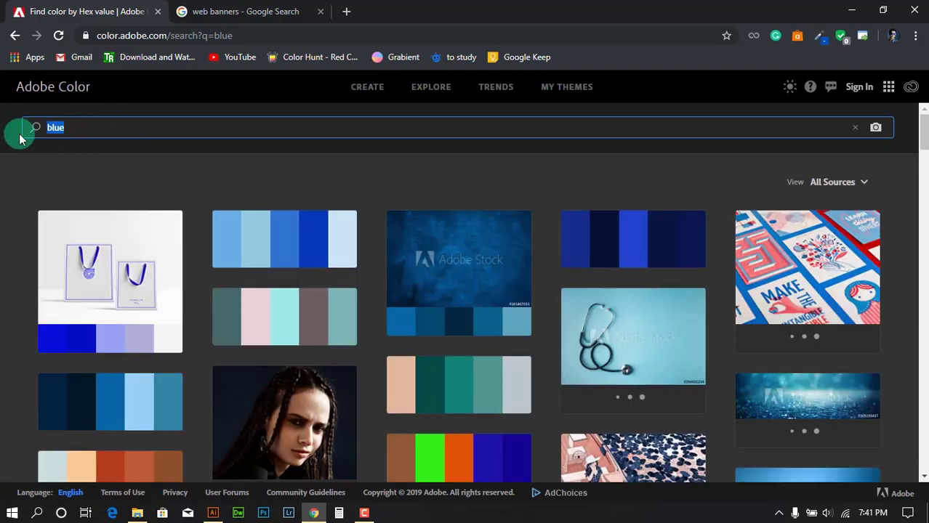
pyautogui.moveTo(78, 132); pyautogui.dragTo(29, 132)
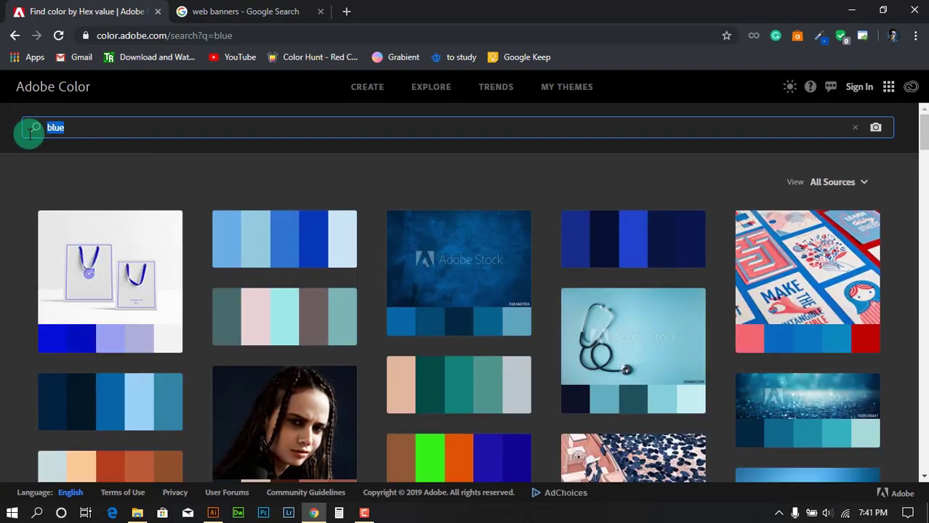
pyautogui.scroll(-4, 901, 276)
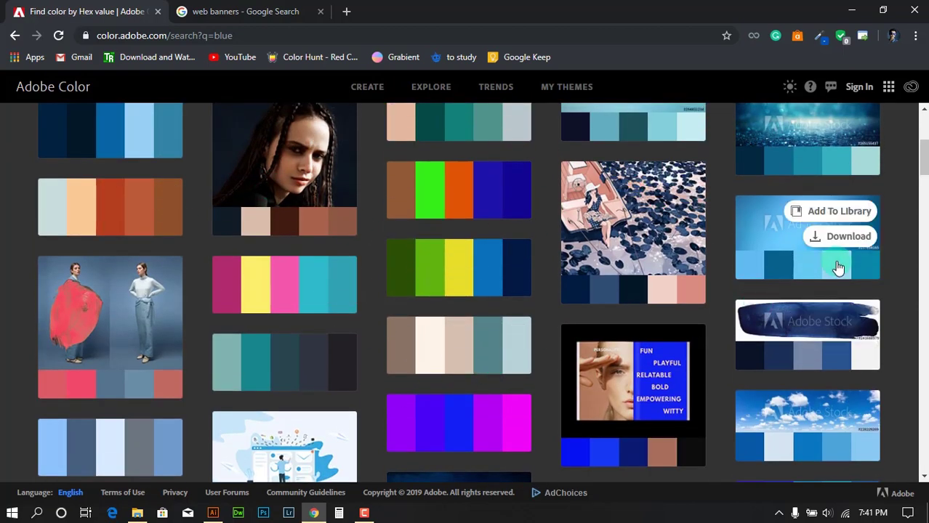
pyautogui.scroll(-3, 900, 260)
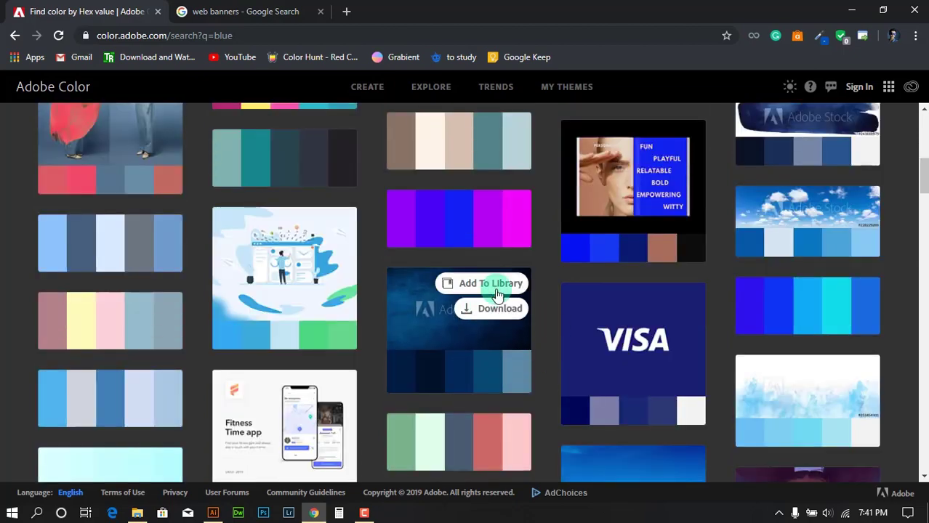
pyautogui.scroll(5, 555, 272)
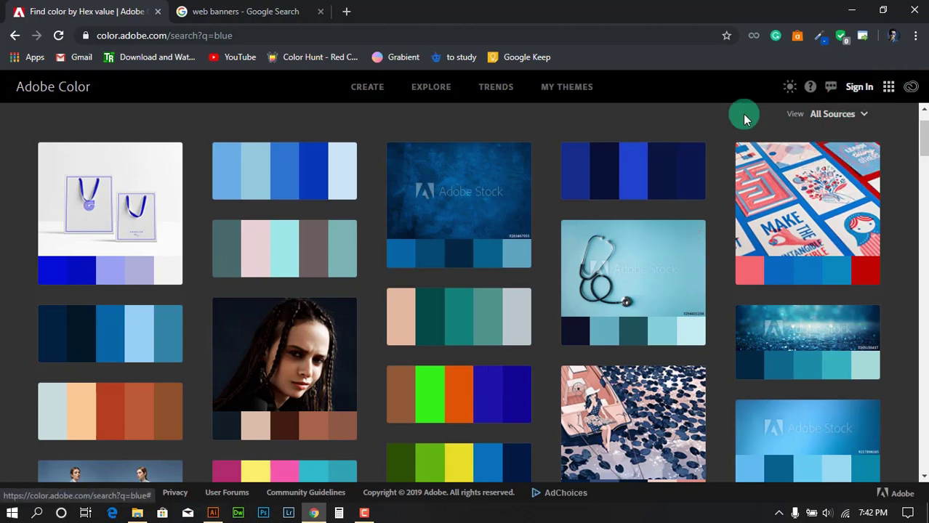
pyautogui.moveTo(481, 243)
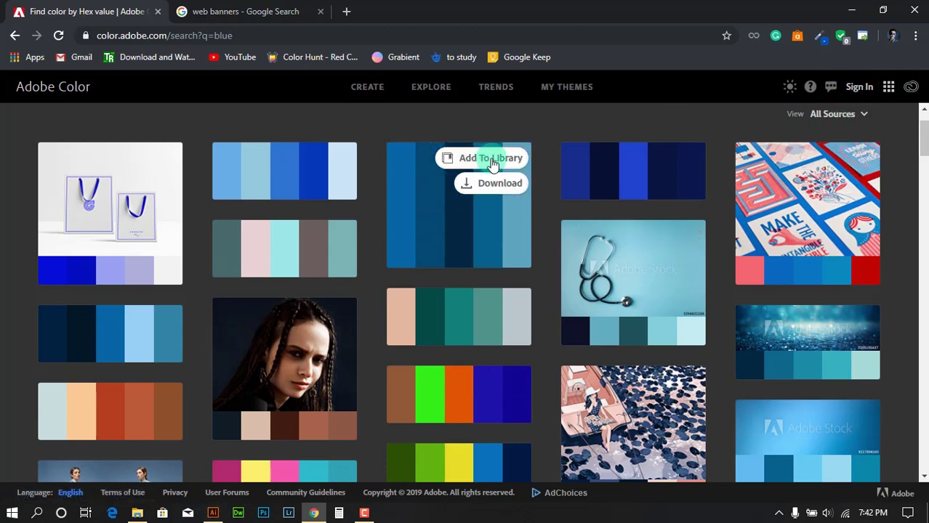
pyautogui.click(213, 513)
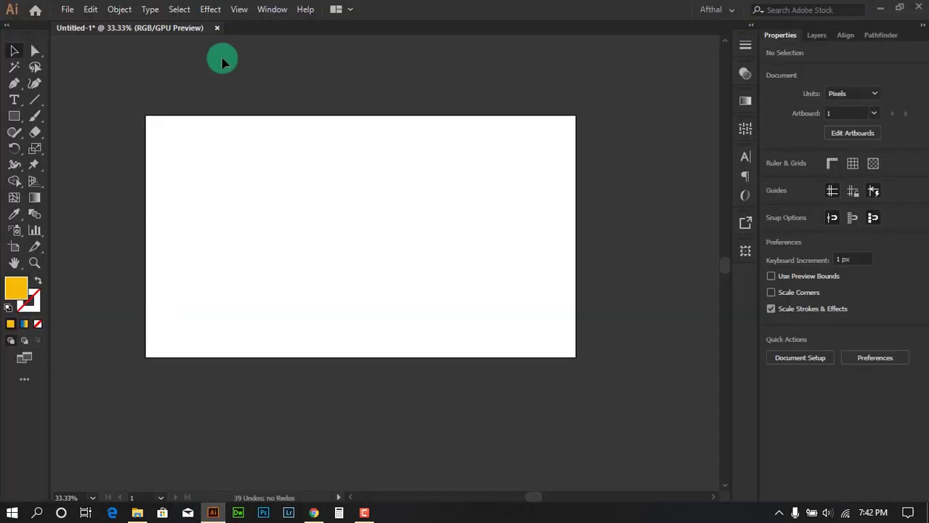
pyautogui.click(273, 9)
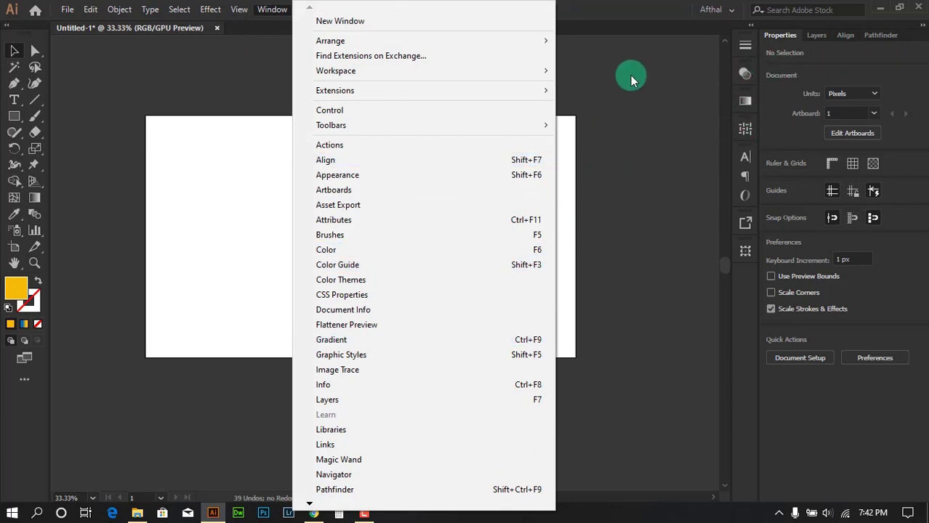
pyautogui.click(618, 9)
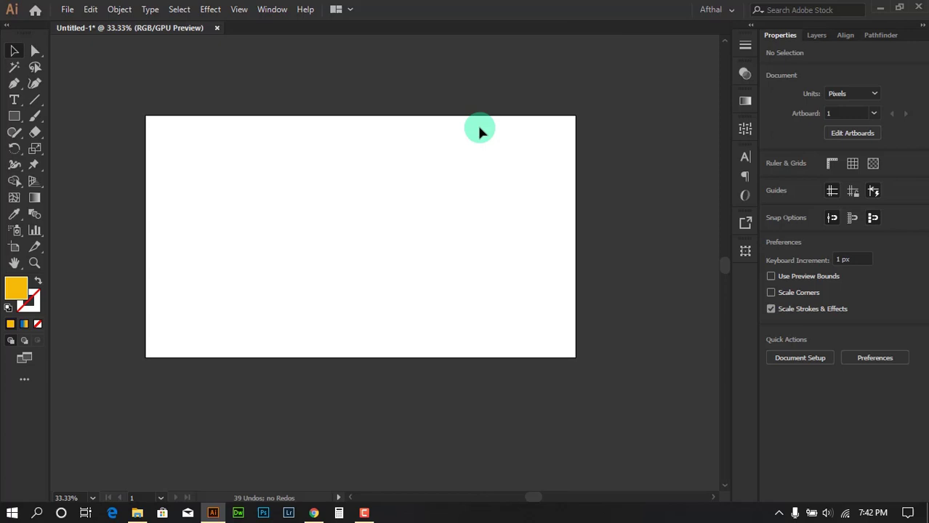
pyautogui.moveTo(348, 117); pyautogui.dragTo(376, 128)
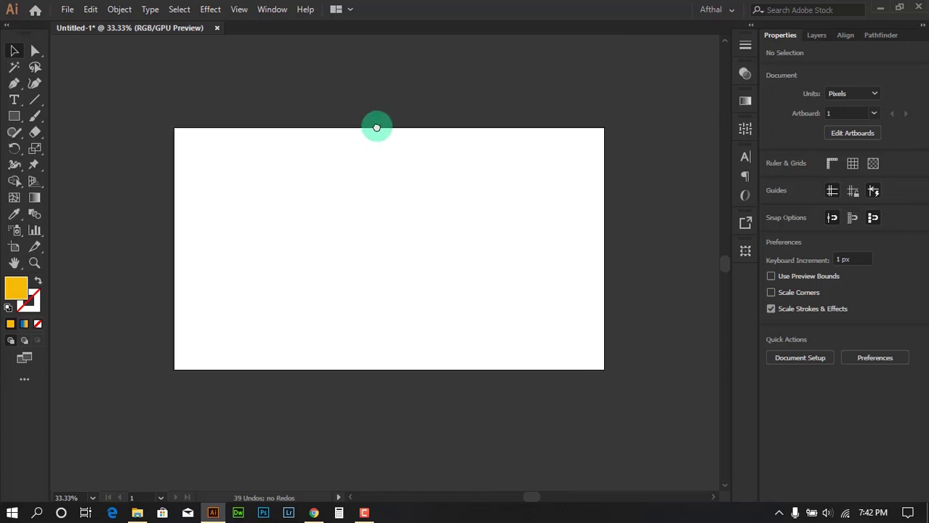
pyautogui.keyDown('alt'); pyautogui.scroll(1, 429, 193); pyautogui.keyUp('alt')
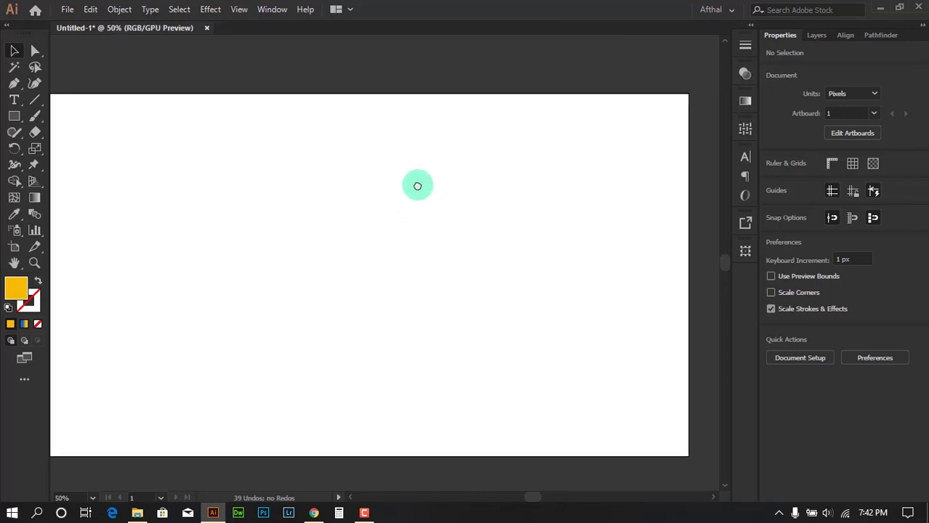
pyautogui.moveTo(416, 185); pyautogui.dragTo(438, 180)
pyautogui.click(313, 513)
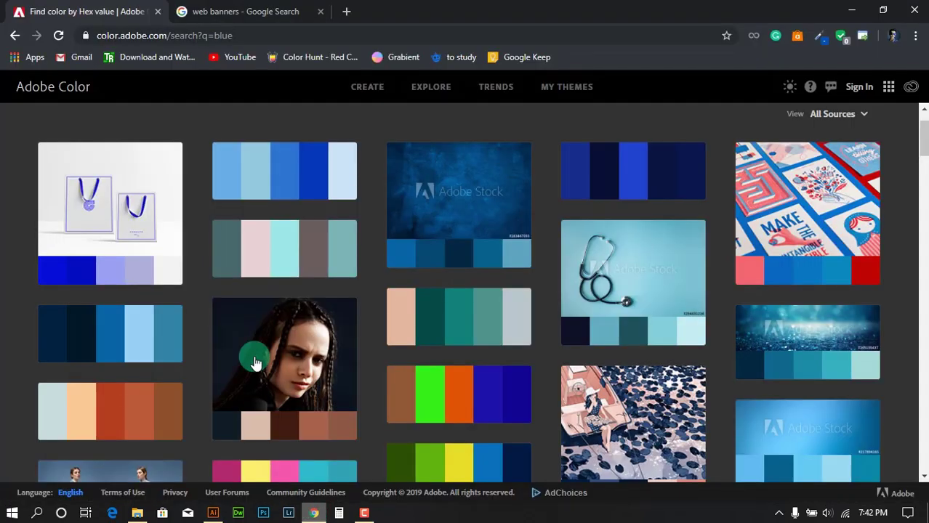
pyautogui.scroll(2, 378, 186)
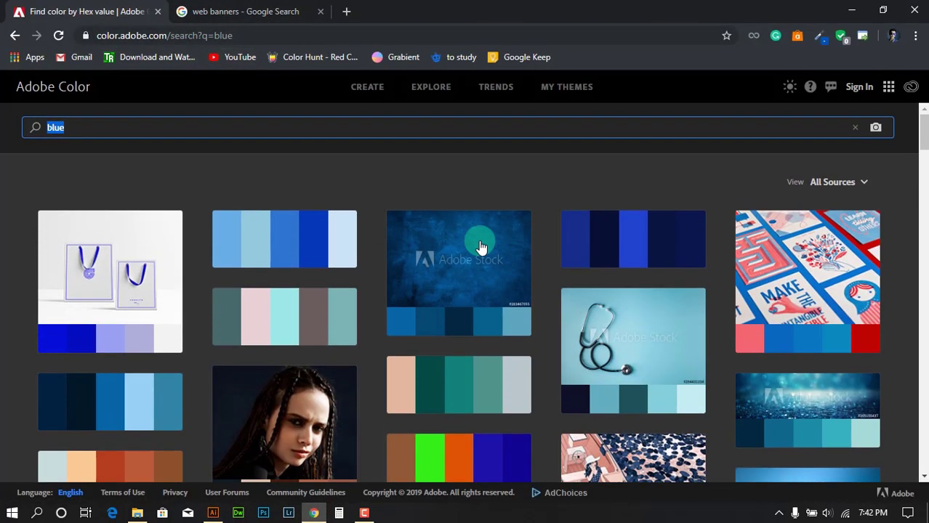
pyautogui.scroll(-4, 888, 277)
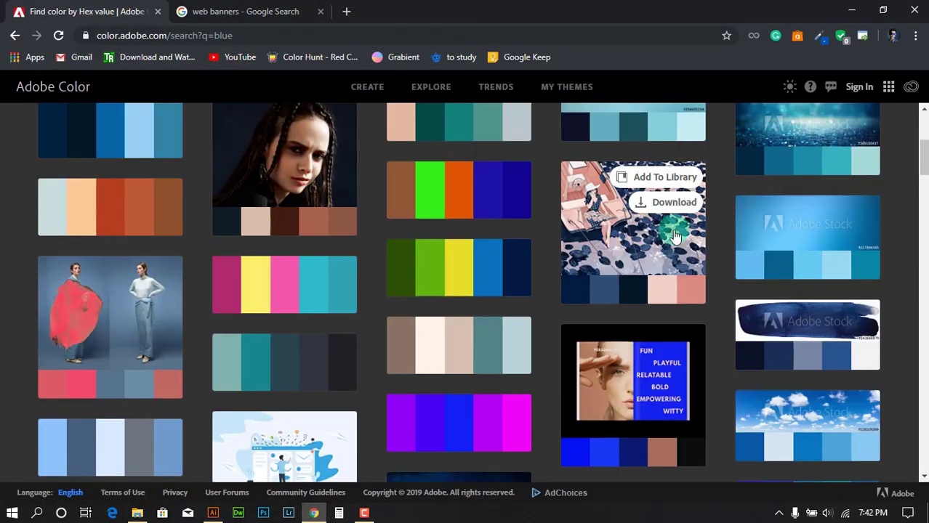
pyautogui.click(852, 10)
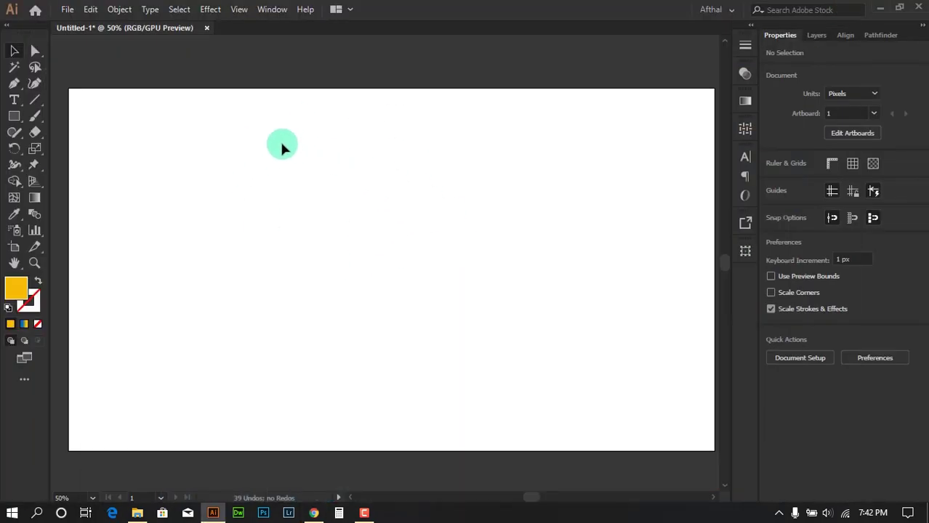
pyautogui.hotkey('ctrl', '-')
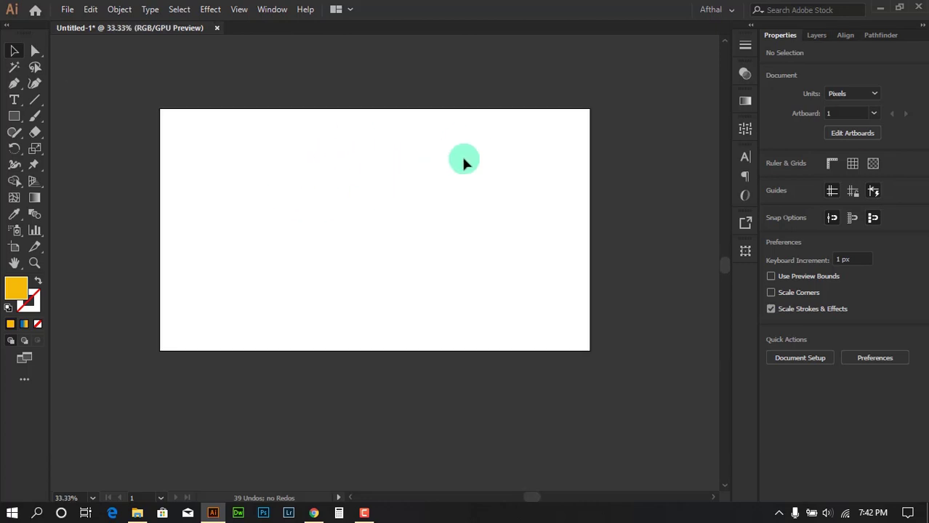
# Step: Zoom to 50% and draw a 1366 × 768 px rectangle from corner to corner of the artboard
pyautogui.hotkey('ctrl', '+')
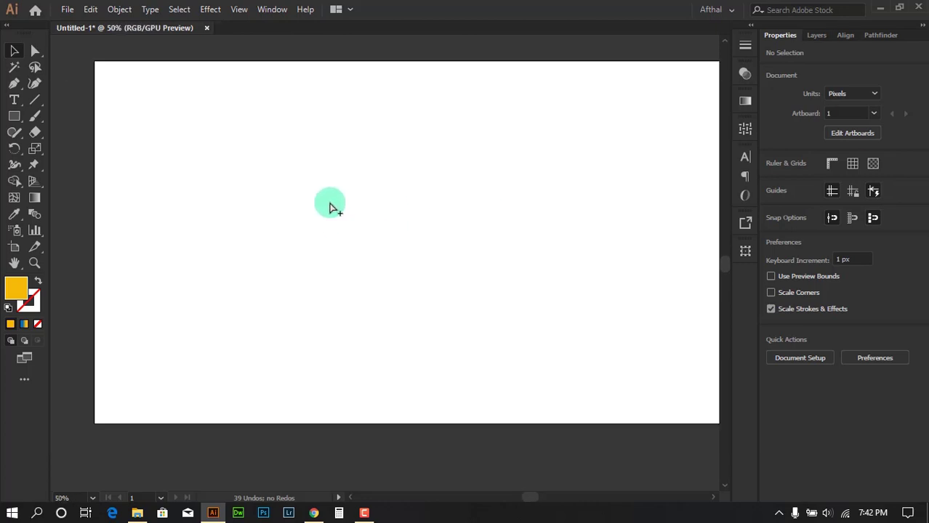
pyautogui.moveTo(460, 161); pyautogui.dragTo(393, 168)
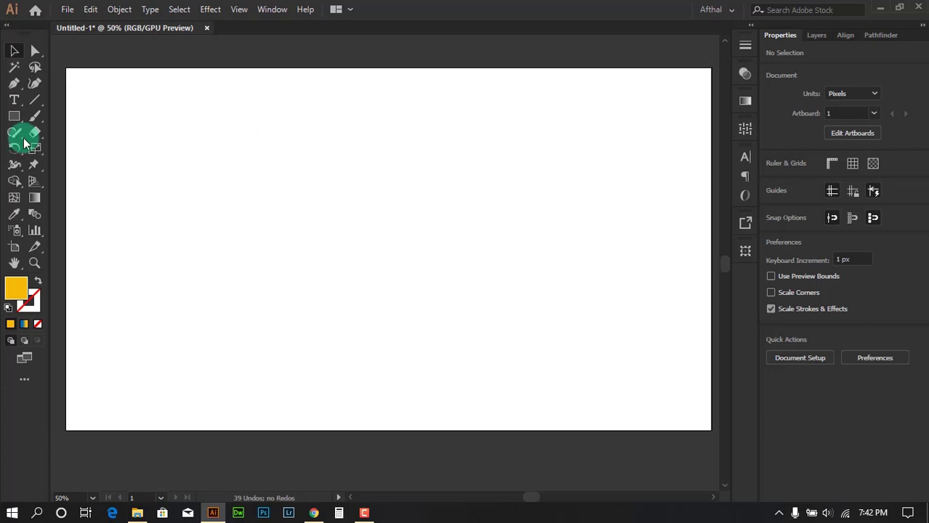
pyautogui.click(13, 116)
pyautogui.moveTo(67, 69); pyautogui.dragTo(710, 429)
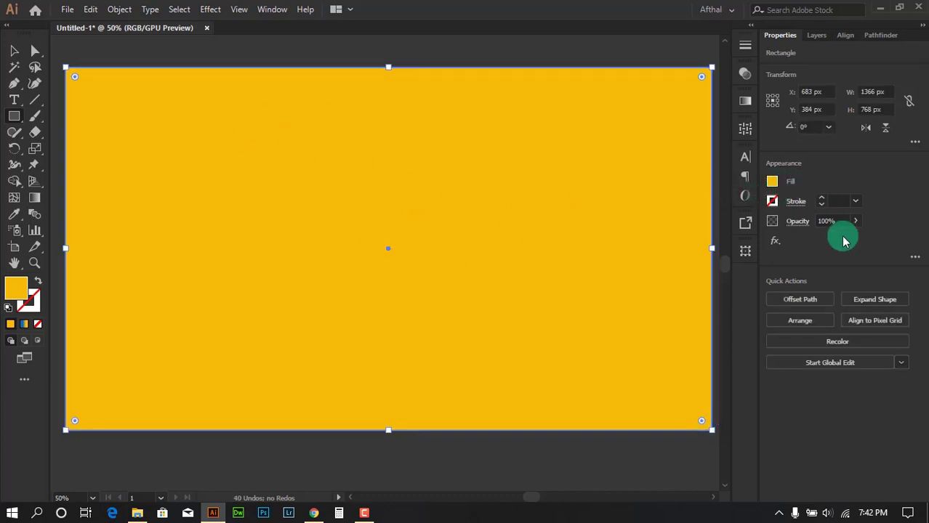
# Step: Give the rectangle a gradient, remove its middle stop and make the left stop dark indigo
pyautogui.press('.')
pyautogui.moveTo(620, 209); pyautogui.dragTo(625, 259)
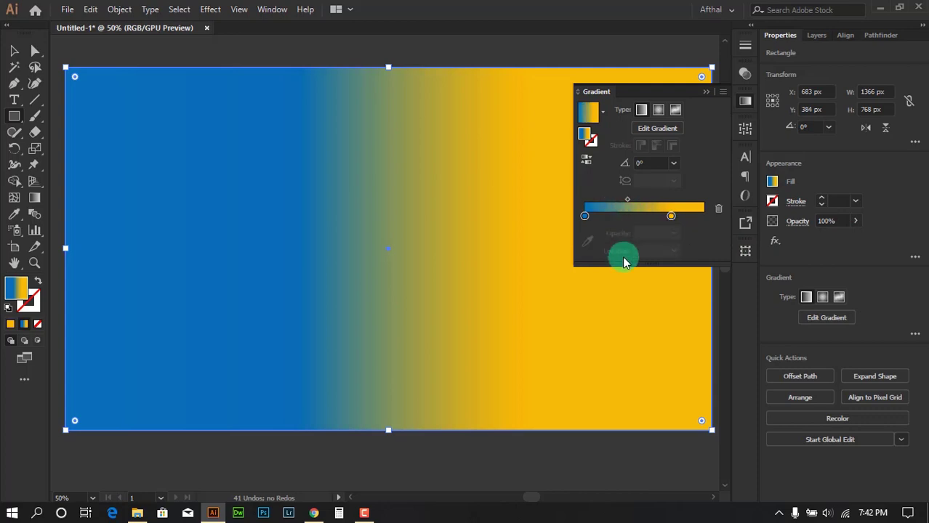
pyautogui.click(584, 216)
pyautogui.doubleClick(584, 215)
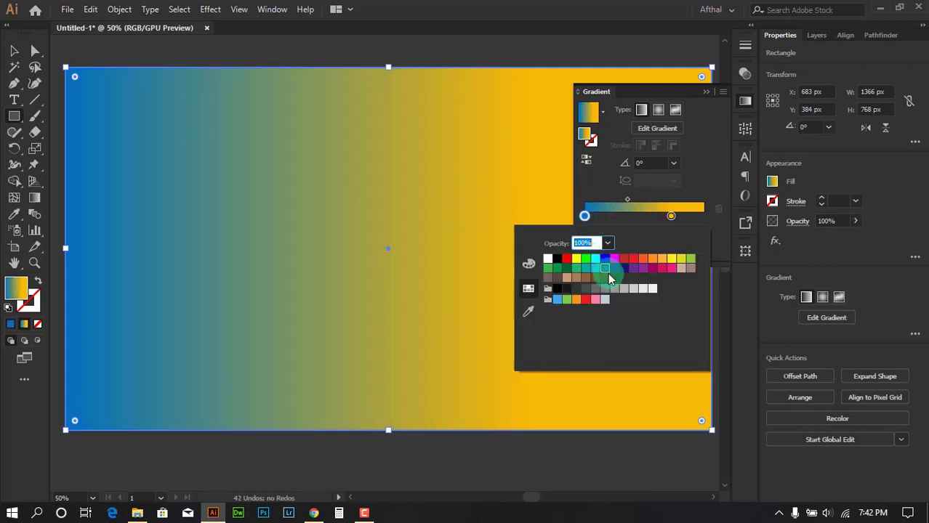
pyautogui.click(615, 267)
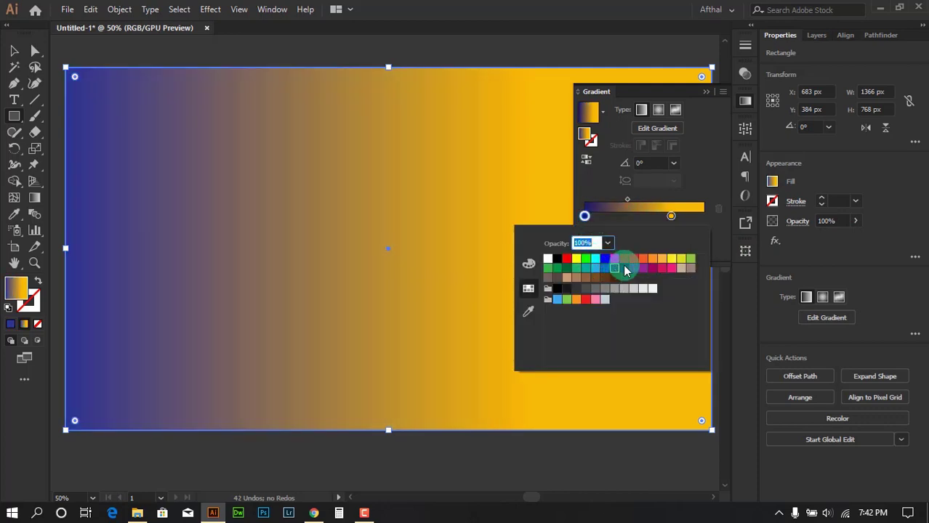
pyautogui.click(624, 269)
# Step: Move the right stop to the end, make it sky blue, then close the panel and deselect
pyautogui.click(670, 215)
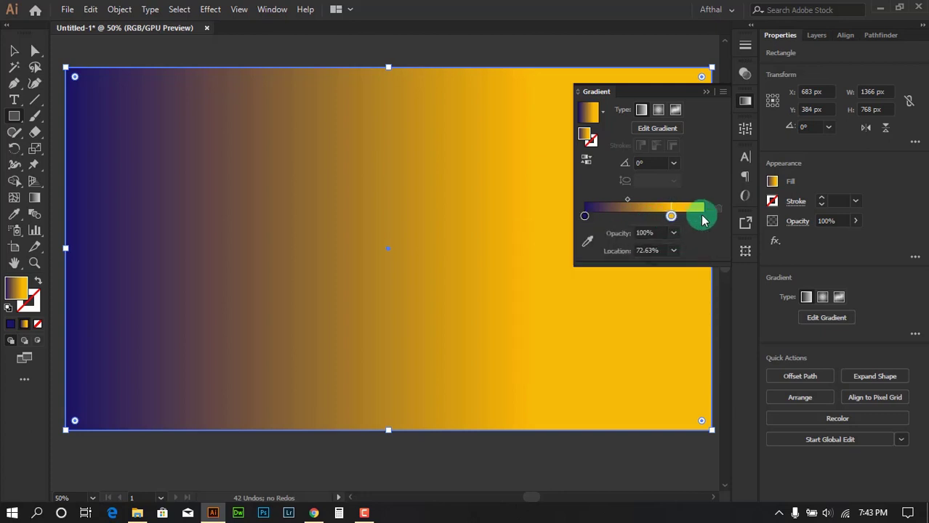
pyautogui.moveTo(702, 220); pyautogui.dragTo(703, 216)
pyautogui.doubleClick(704, 216)
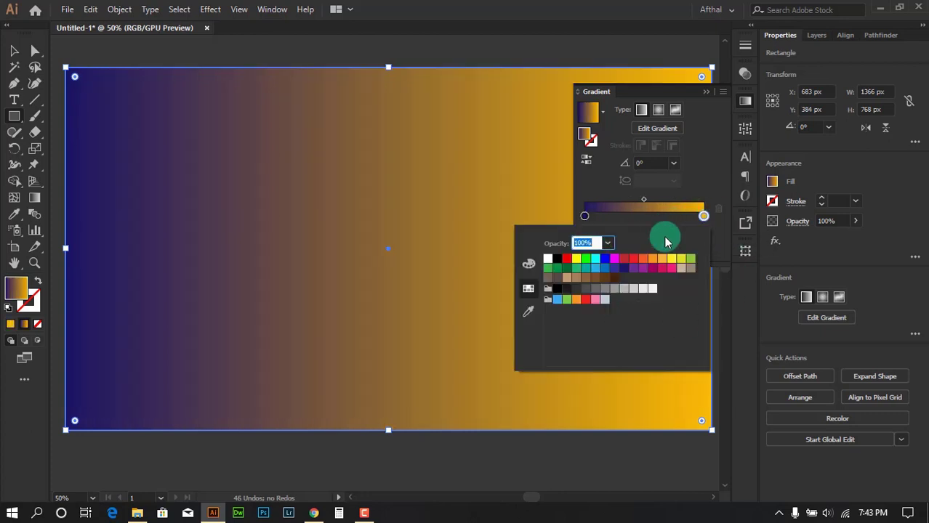
pyautogui.click(595, 267)
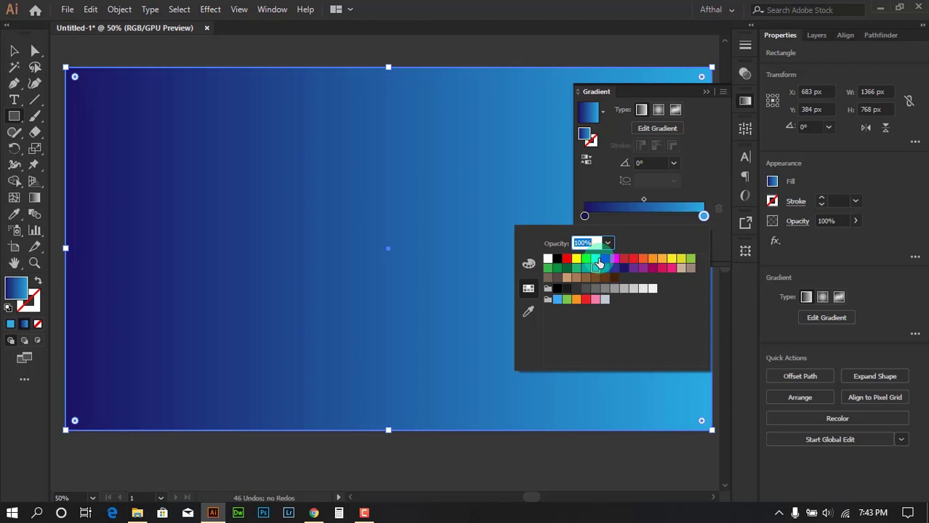
pyautogui.click(696, 94)
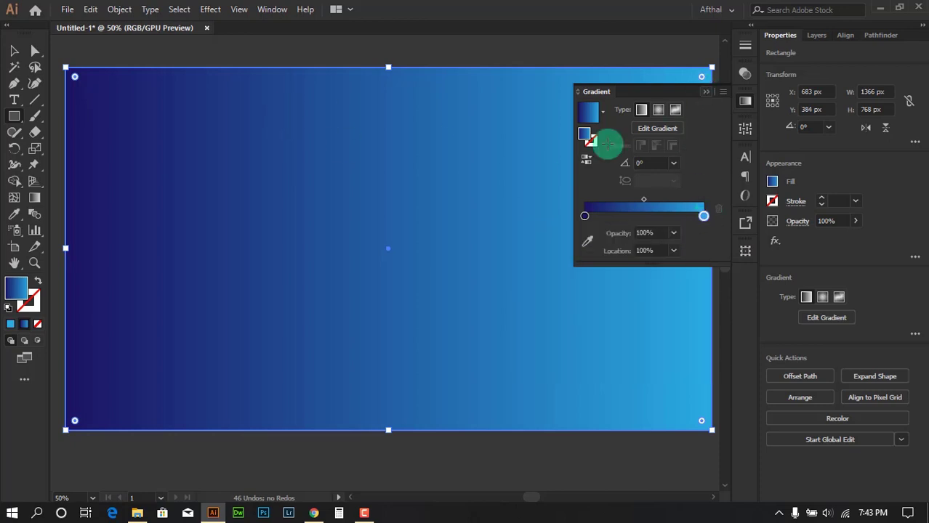
pyautogui.click(706, 93)
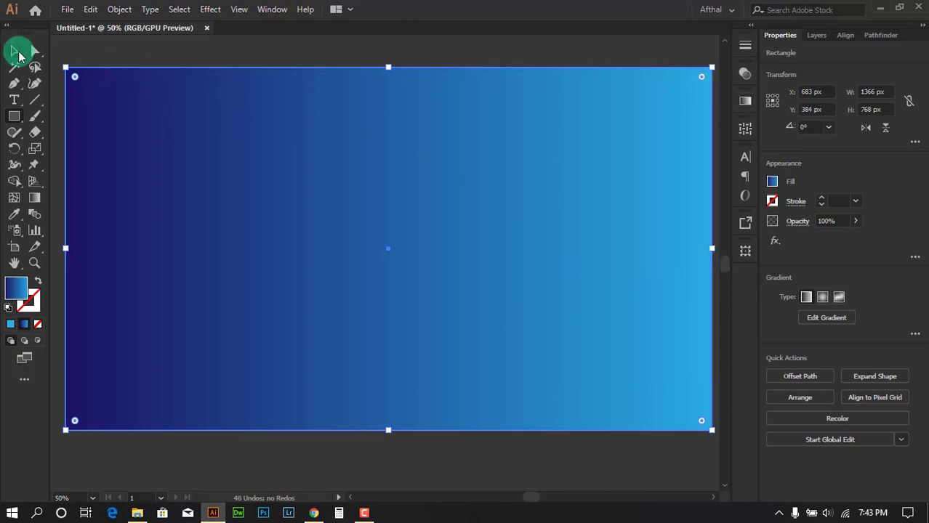
pyautogui.click(164, 47)
# Step: Create a small Myriad Pro Regular 12 px point-text object on the left of the banner
pyautogui.scroll(-1, 388, 189)
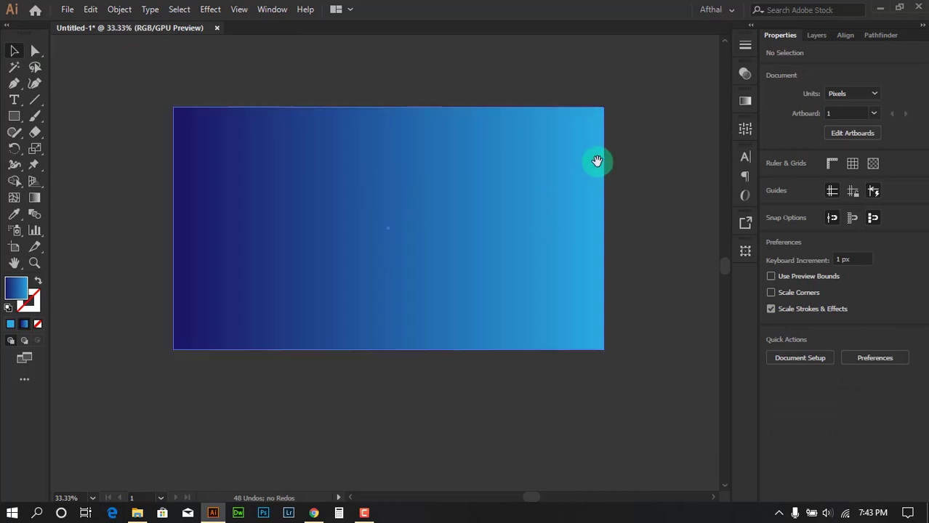
pyautogui.scroll(1, 464, 232)
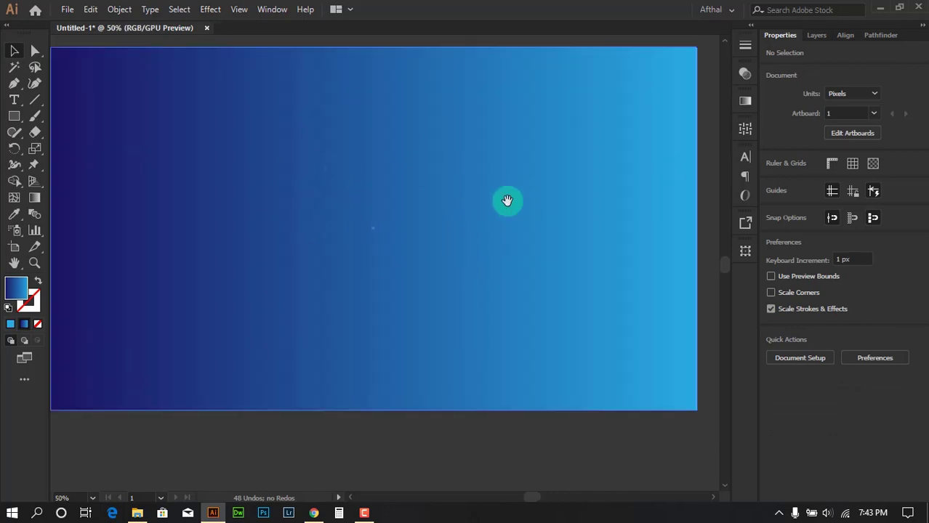
pyautogui.scroll(-1, 380, 189)
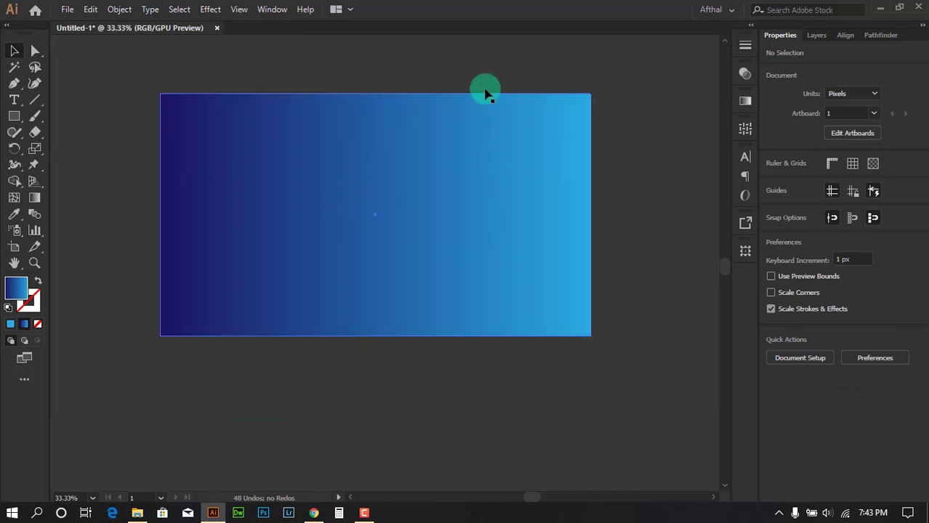
pyautogui.scroll(1, 72, 187)
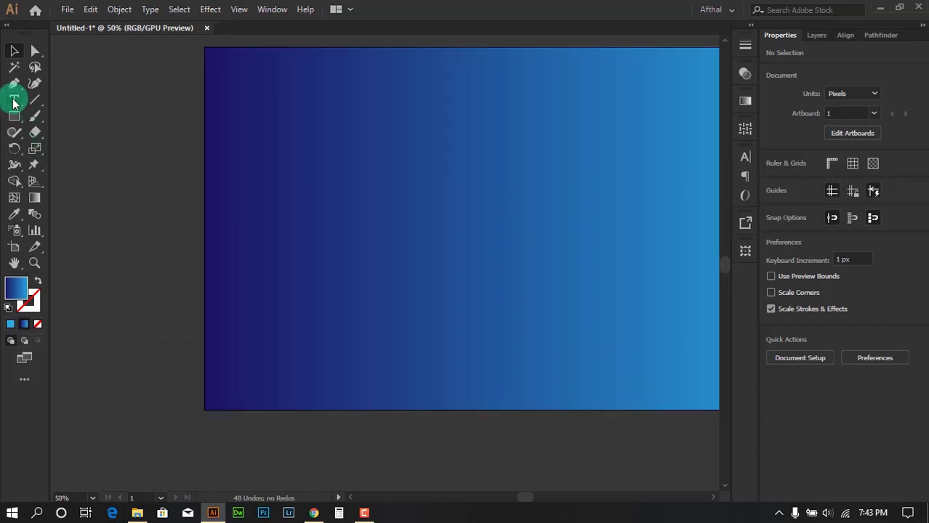
pyautogui.click(14, 100)
pyautogui.scroll(-1, 292, 202)
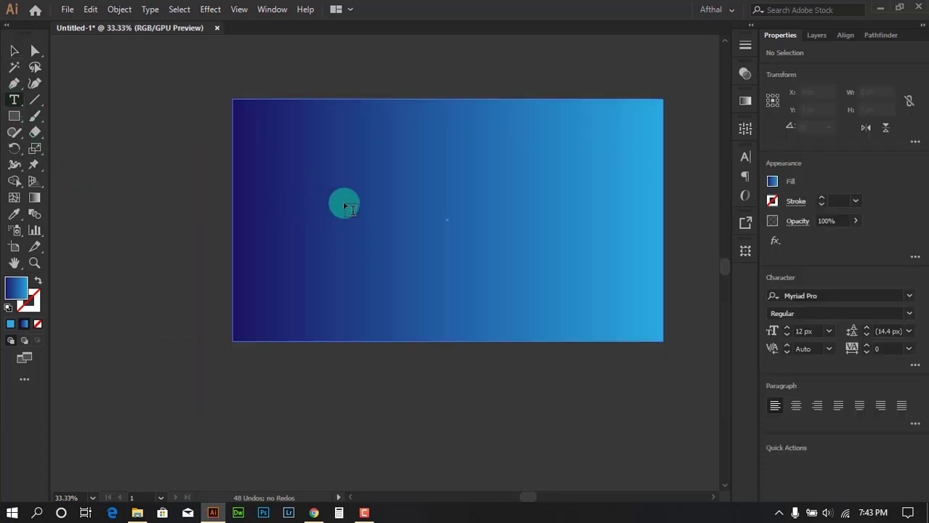
pyautogui.click(347, 205)
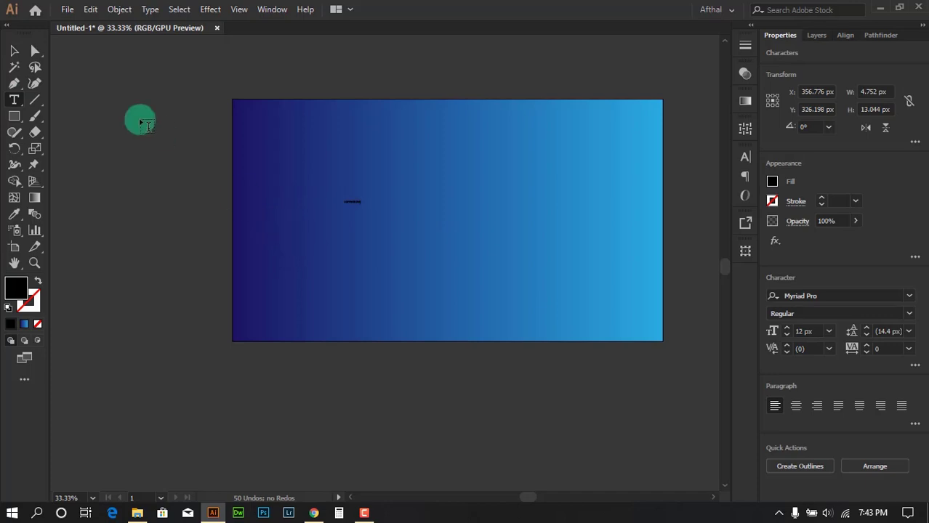
# Step: Scale 'something' up to about 302.53 px so it spans the banner width
pyautogui.click(14, 50)
pyautogui.moveTo(363, 196); pyautogui.dragTo(535, 130)
pyautogui.moveTo(477, 145); pyautogui.dragTo(489, 191)
pyautogui.scroll(1, 479, 232)
pyautogui.click(477, 172)
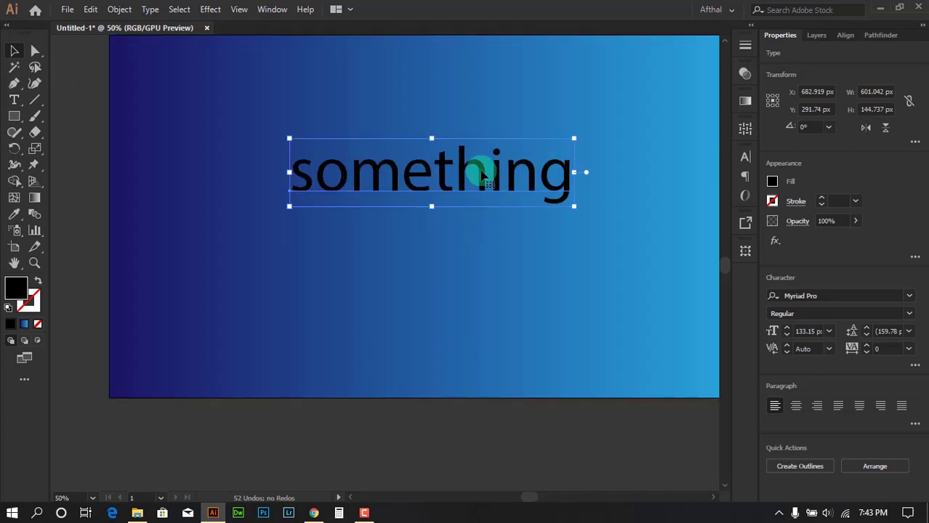
pyautogui.scroll(-1, 367, 205)
pyautogui.moveTo(421, 207); pyautogui.dragTo(630, 200)
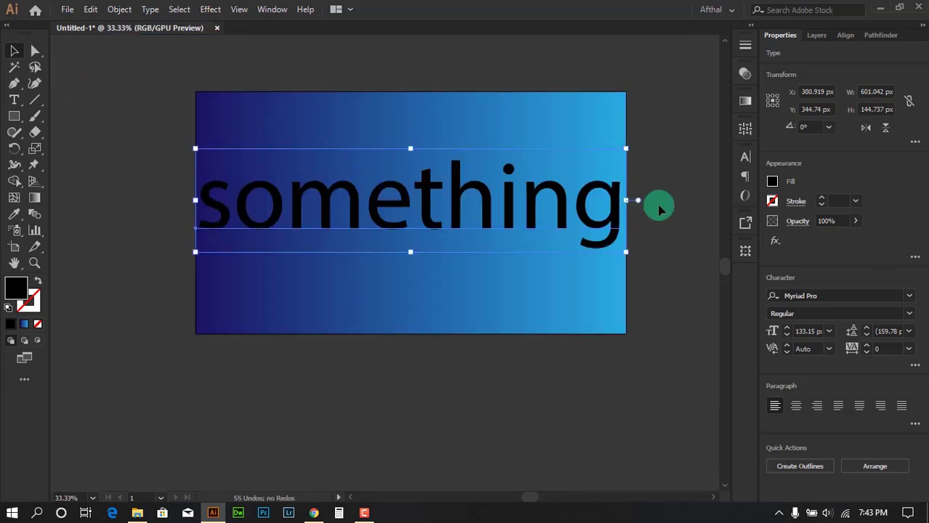
pyautogui.click(659, 209)
# Step: Check the word's Fill swatches and close them, leaving the text black
pyautogui.scroll(1, 523, 182)
pyautogui.scroll(1, 522, 178)
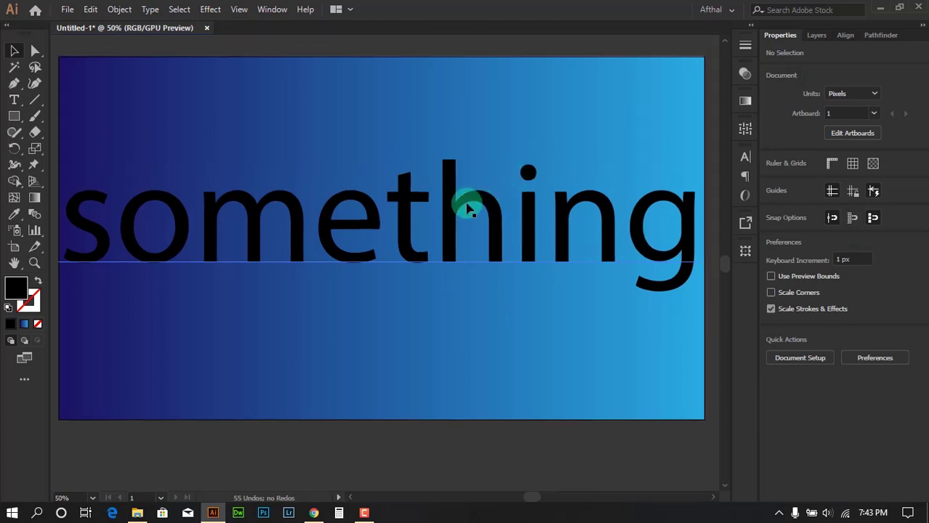
pyautogui.scroll(-1, 471, 261)
pyautogui.click(509, 246)
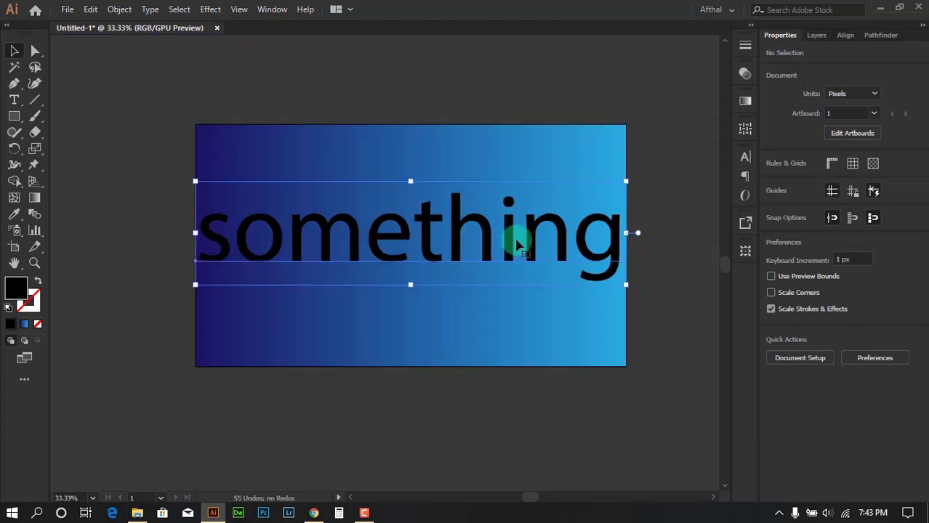
pyautogui.click(787, 208)
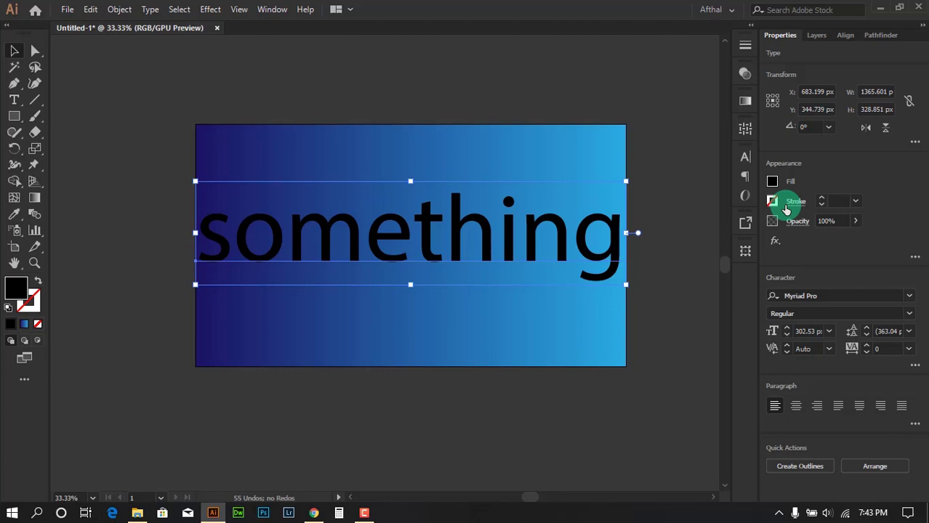
pyautogui.click(773, 182)
pyautogui.click(717, 211)
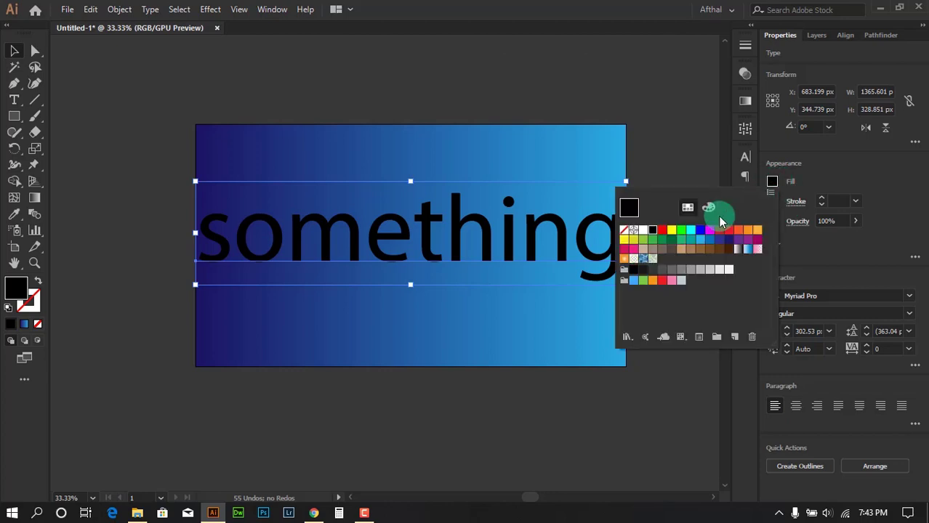
pyautogui.click(862, 180)
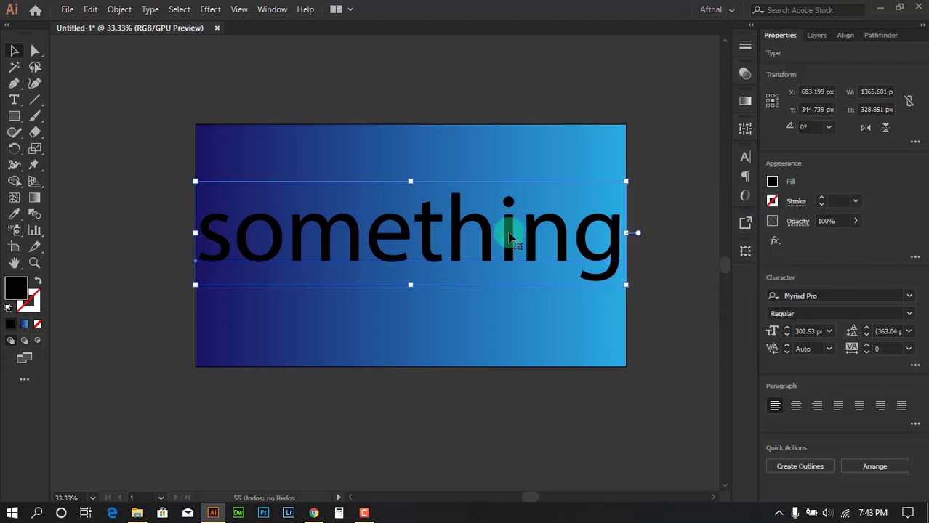
# Step: Place a Type-tool insertion point inside the word 'something'
pyautogui.click(12, 99)
pyautogui.click(333, 229)
pyautogui.click(217, 247)
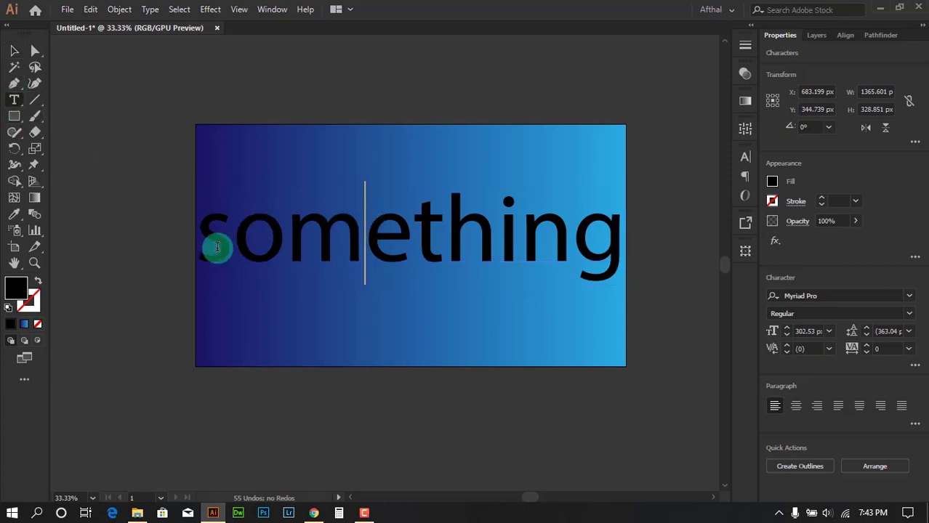
# Step: Select every letter of 'something' to show white letters on the yellow-to-orange highlight
pyautogui.moveTo(205, 233); pyautogui.dragTo(669, 235)
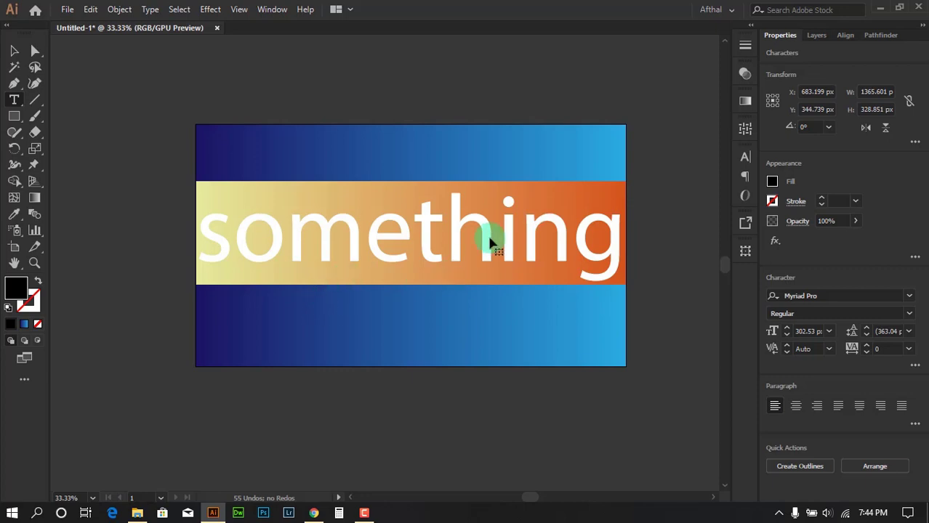
pyautogui.scroll(1, 489, 240)
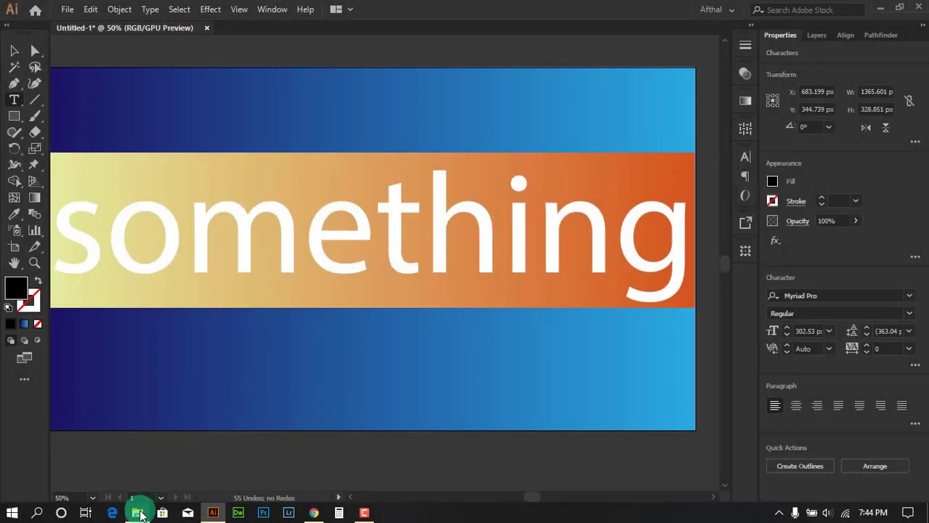
pyautogui.click(138, 513)
# Step: Select Screenshot (30).png in Pictures > Screenshots and drag it toward Illustrator
pyautogui.click(163, 227)
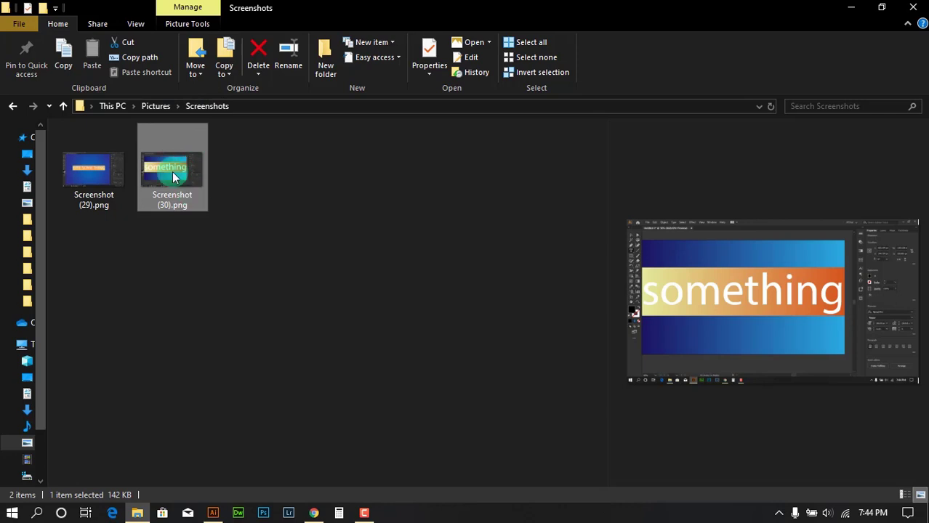
pyautogui.moveTo(165, 181); pyautogui.dragTo(384, 254)
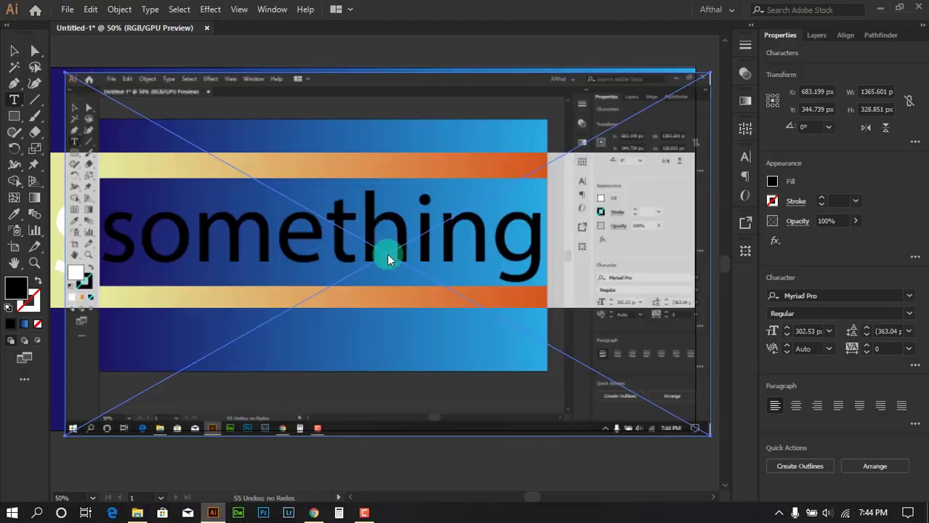
# Step: Place the highlight screenshot and move it up above the banner
pyautogui.hotkey('ctrl', '-')
pyautogui.click(14, 50)
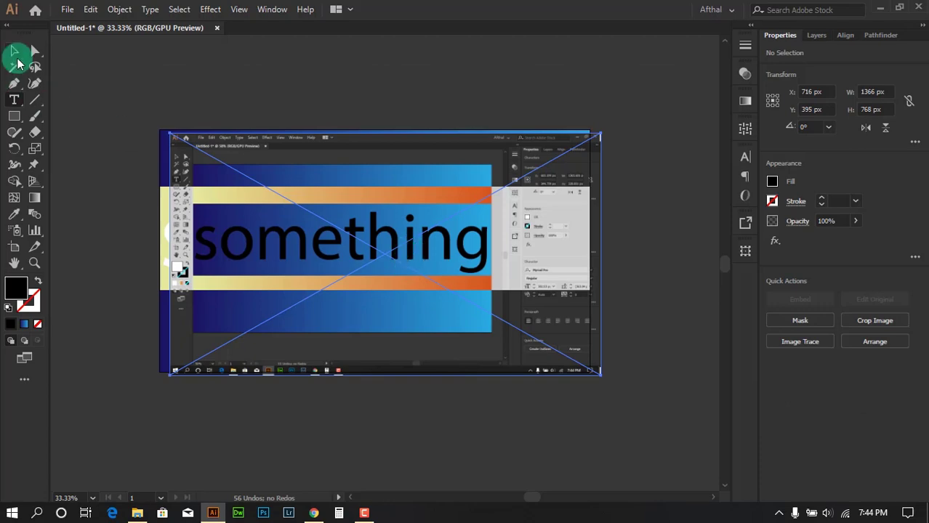
pyautogui.click(379, 266)
pyautogui.hotkey('ctrl', '-')
pyautogui.moveTo(357, 258); pyautogui.dragTo(371, 138)
pyautogui.scroll(3, 620, 170)
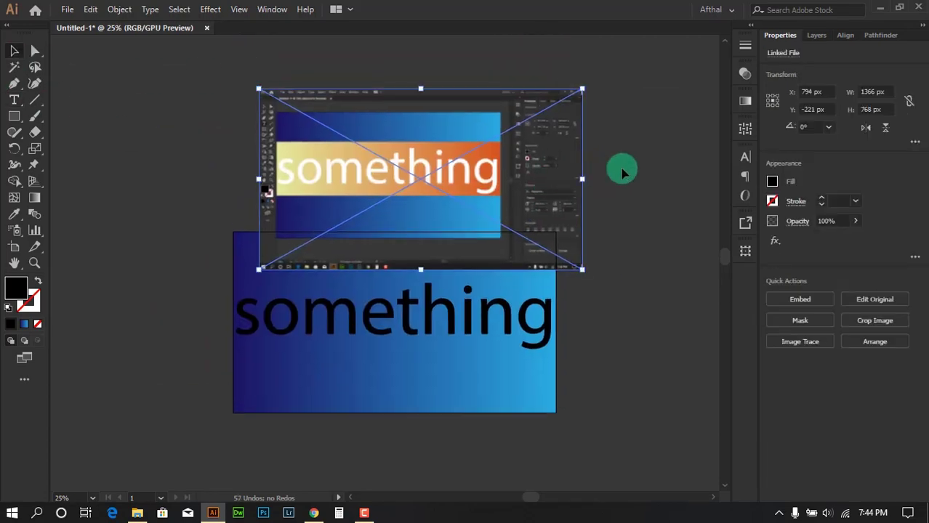
pyautogui.hotkey('ctrl', '+')
pyautogui.hotkey('ctrl', 'shift', 'a')
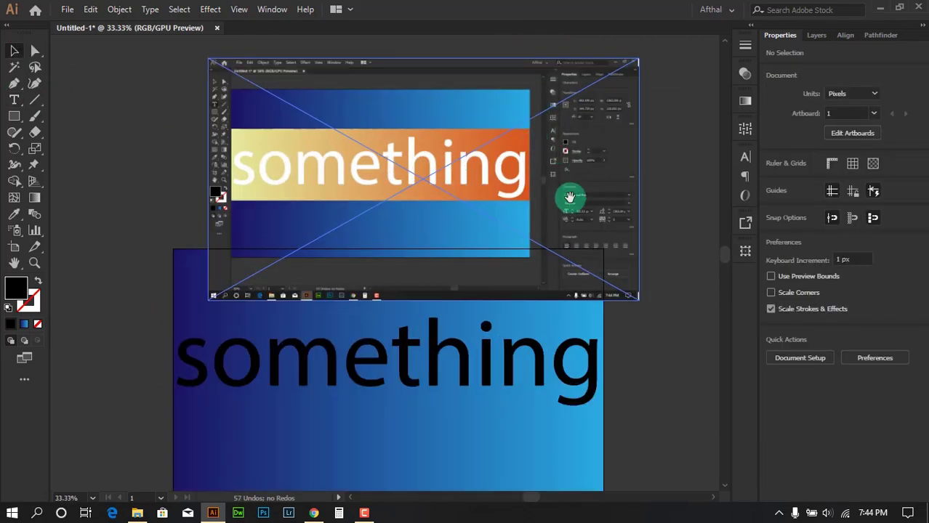
# Step: Draw a black 1320 × 201 px rectangle below 'something'
pyautogui.scroll(-3, 582, 182)
pyautogui.hscroll(1, 581, 182)
pyautogui.hscroll(-1, 631, 260)
pyautogui.scroll(-1, 631, 259)
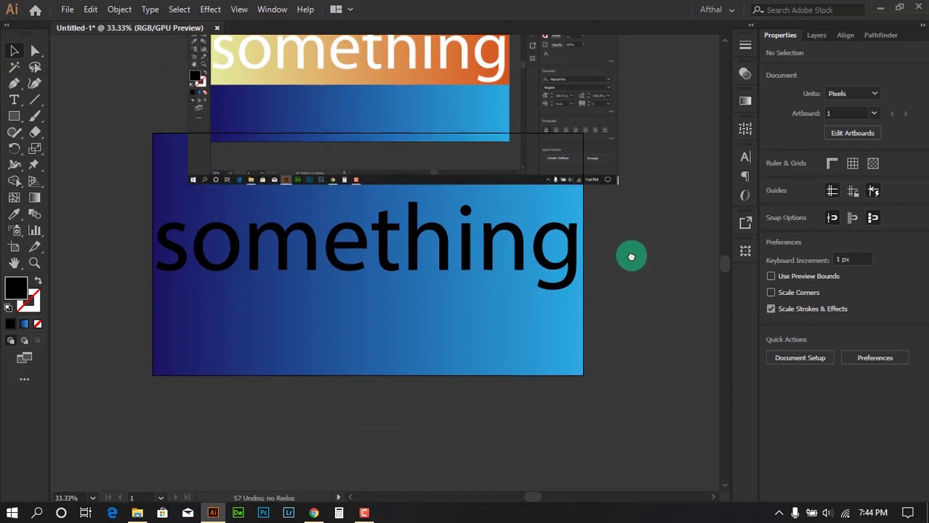
pyautogui.click(13, 116)
pyautogui.moveTo(156, 290); pyautogui.dragTo(572, 353)
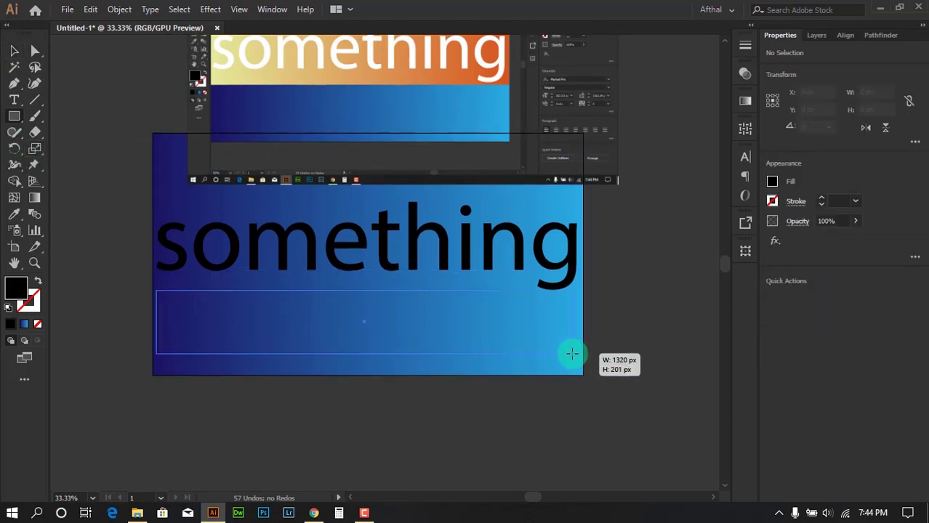
pyautogui.press('v')
pyautogui.click(96, 99)
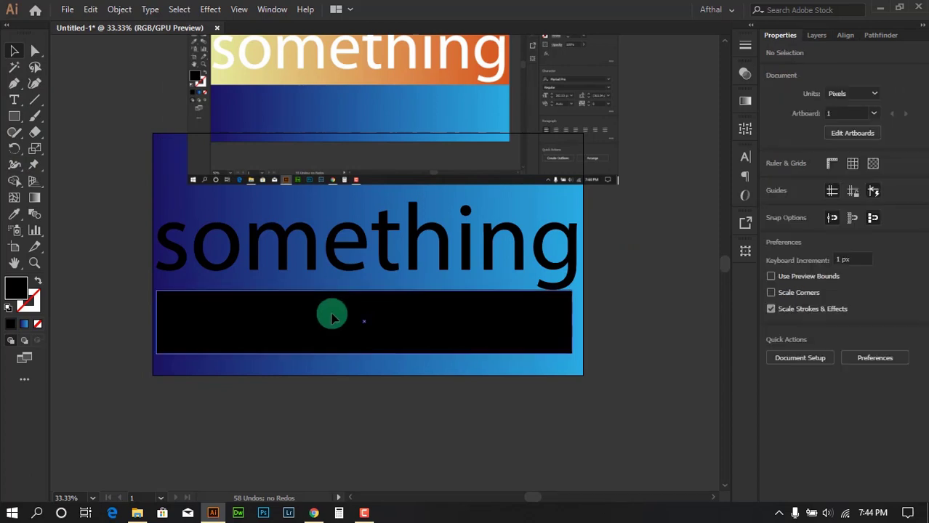
pyautogui.click(331, 315)
pyautogui.click(440, 308)
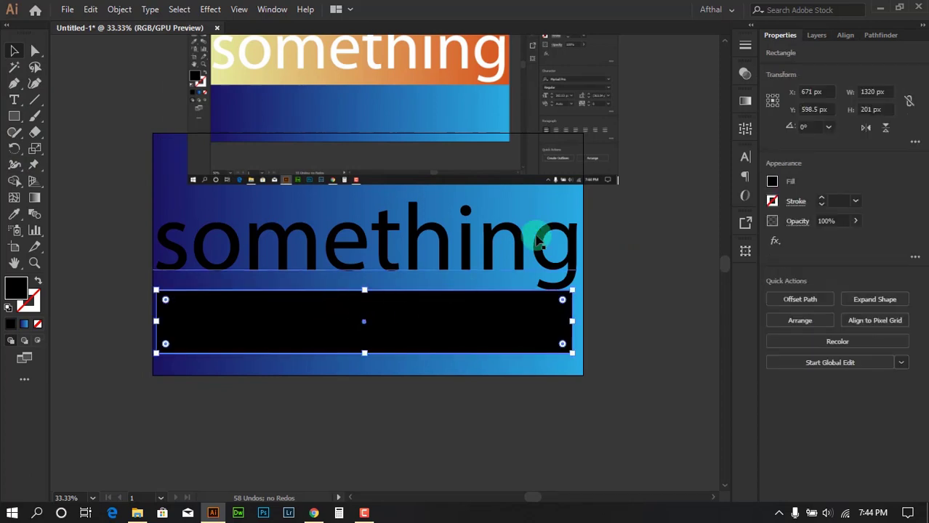
# Step: Eyedrop the banner's blue gradient onto the rectangle and move it upward
pyautogui.press('i')
pyautogui.click(171, 180)
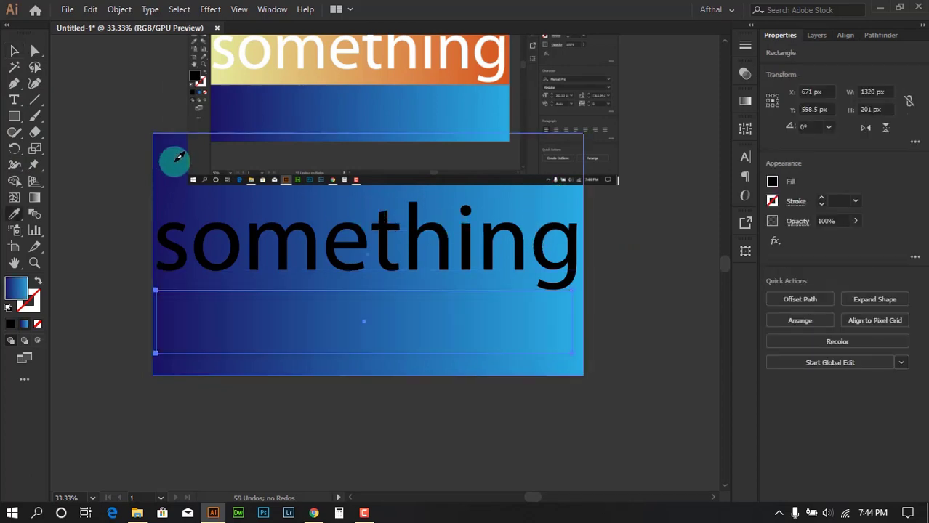
pyautogui.click(14, 50)
pyautogui.moveTo(301, 306); pyautogui.dragTo(302, 300)
pyautogui.moveTo(298, 192); pyautogui.dragTo(307, 115)
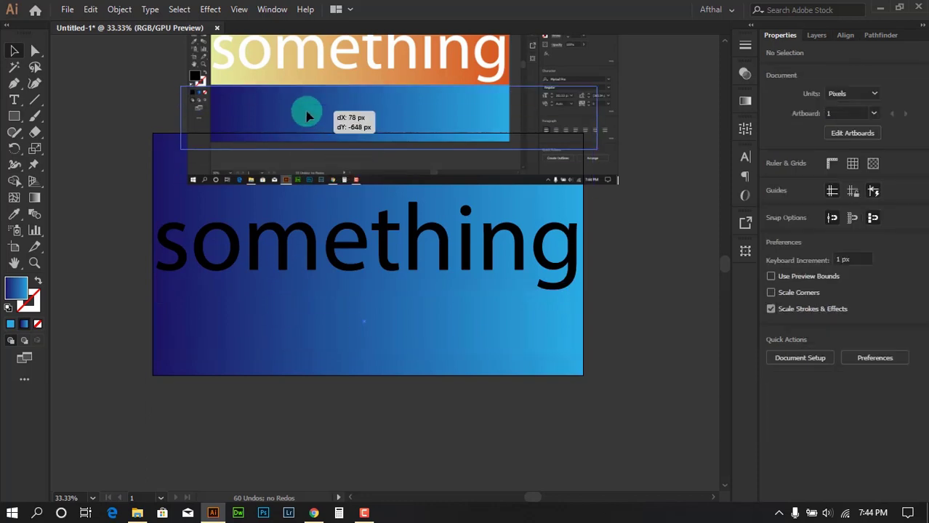
pyautogui.scroll(3, 306, 182)
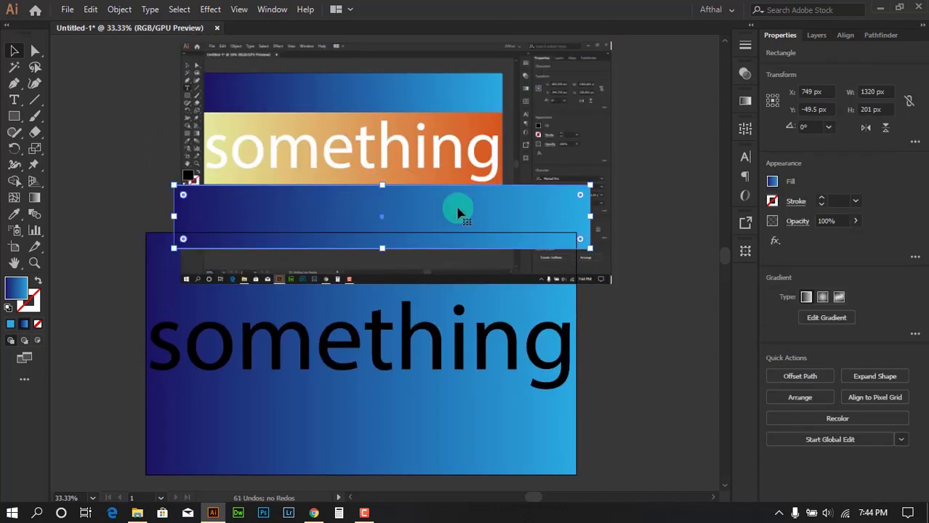
# Step: Set the rectangle's gradient stops to the highlight's pale yellow and orange
pyautogui.click(830, 317)
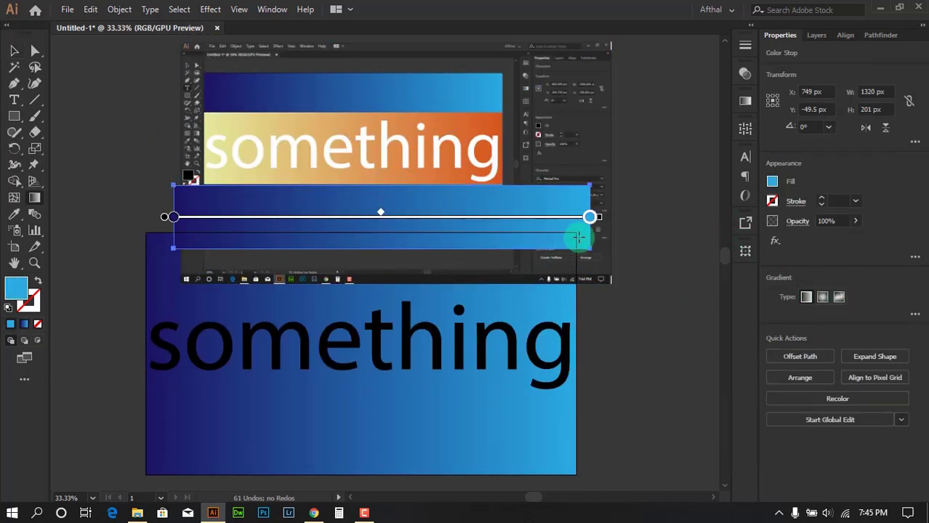
pyautogui.click(914, 315)
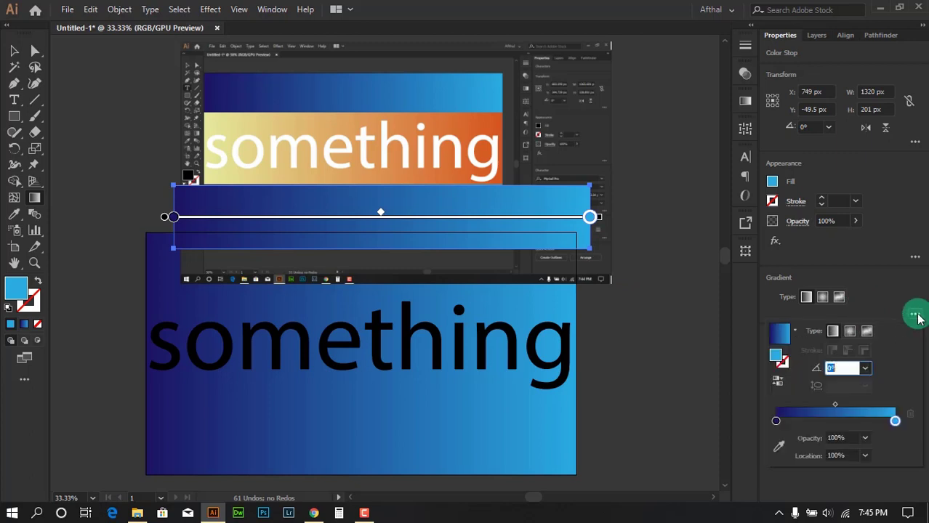
pyautogui.click(775, 423)
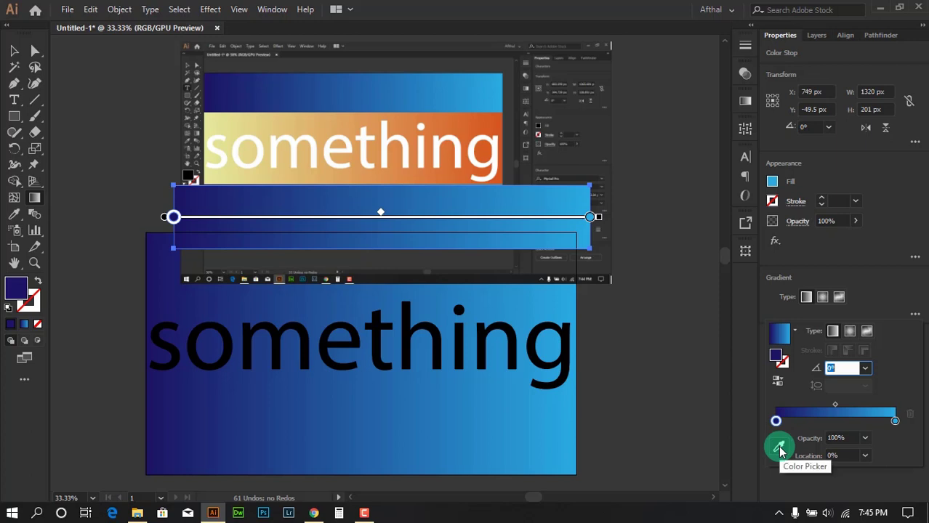
pyautogui.click(779, 449)
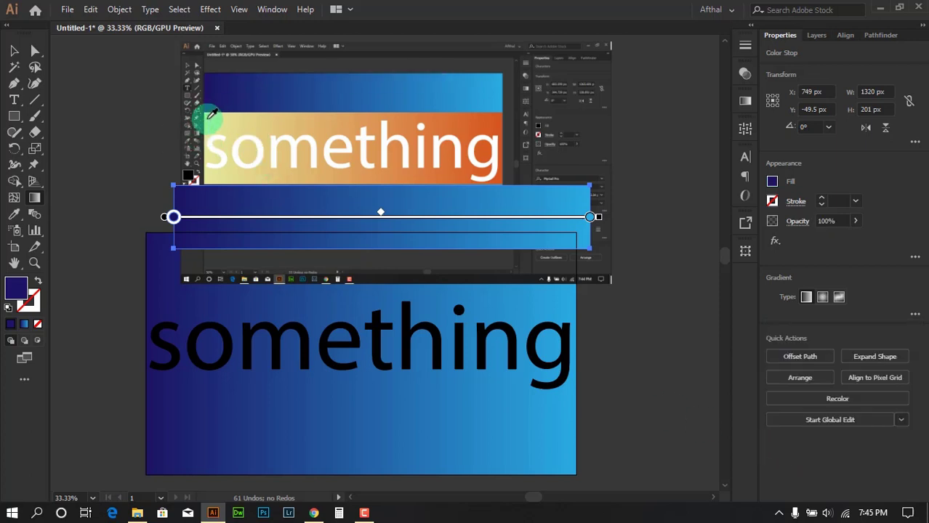
pyautogui.click(208, 115)
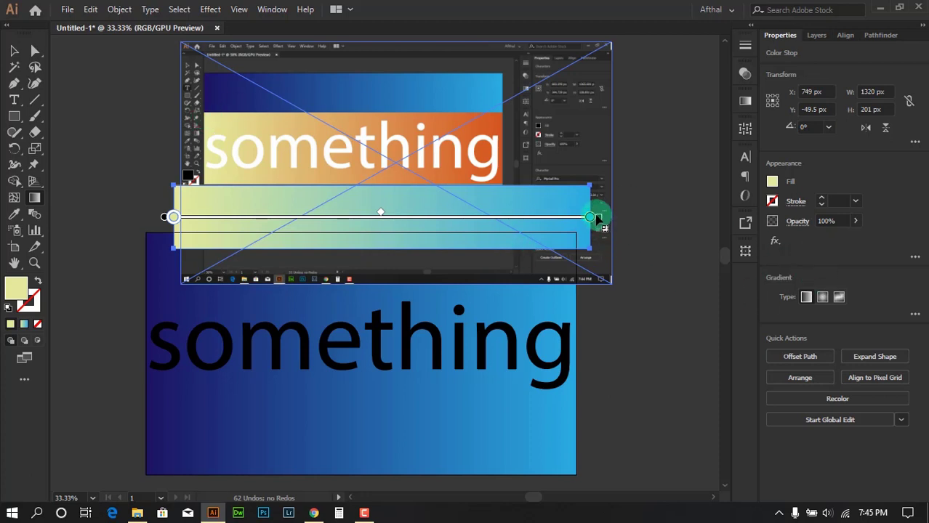
pyautogui.click(596, 217)
pyautogui.click(505, 111)
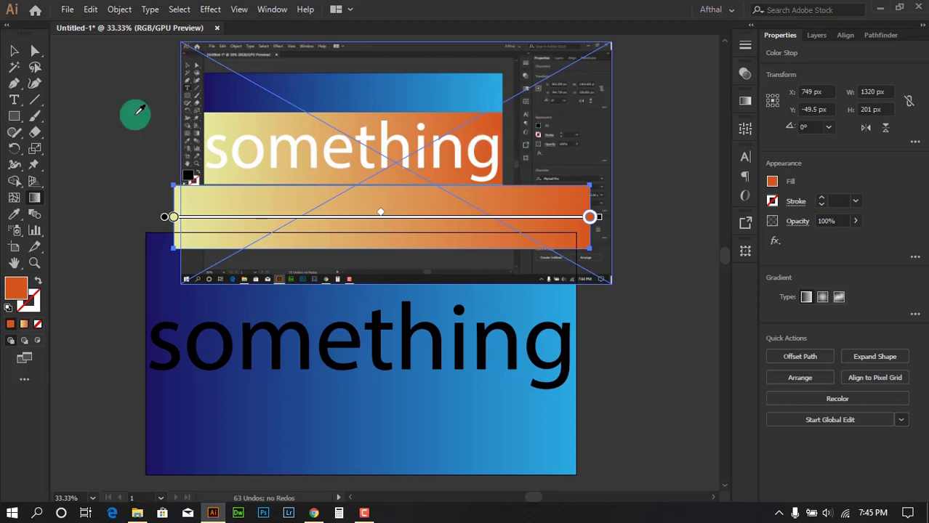
# Step: Move the screenshot up-left and drop the gradient bar along the banner's bottom edge
pyautogui.click(12, 51)
pyautogui.click(446, 150)
pyautogui.scroll(-1, 446, 149)
pyautogui.moveTo(446, 150); pyautogui.dragTo(240, 56)
pyautogui.moveTo(469, 182); pyautogui.dragTo(448, 222)
pyautogui.click(705, 258)
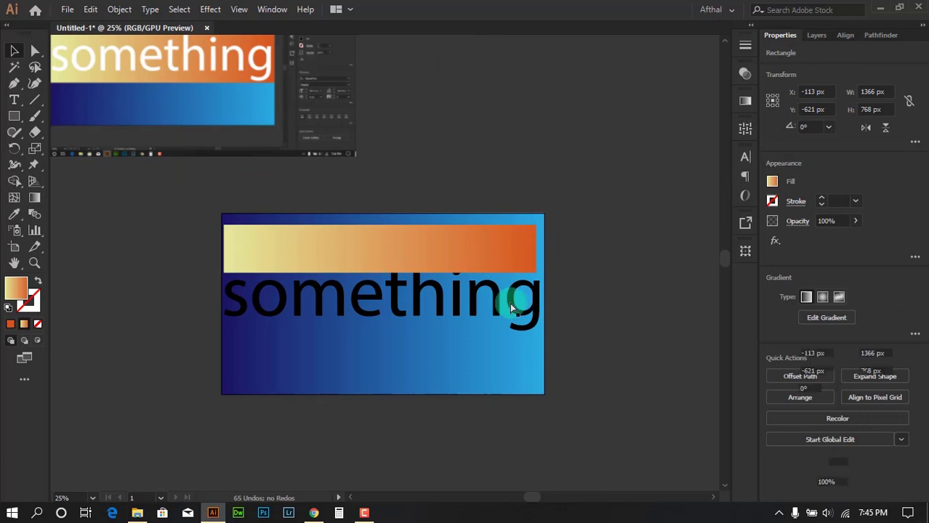
pyautogui.scroll(1, 503, 300)
pyautogui.moveTo(476, 160); pyautogui.dragTo(496, 368)
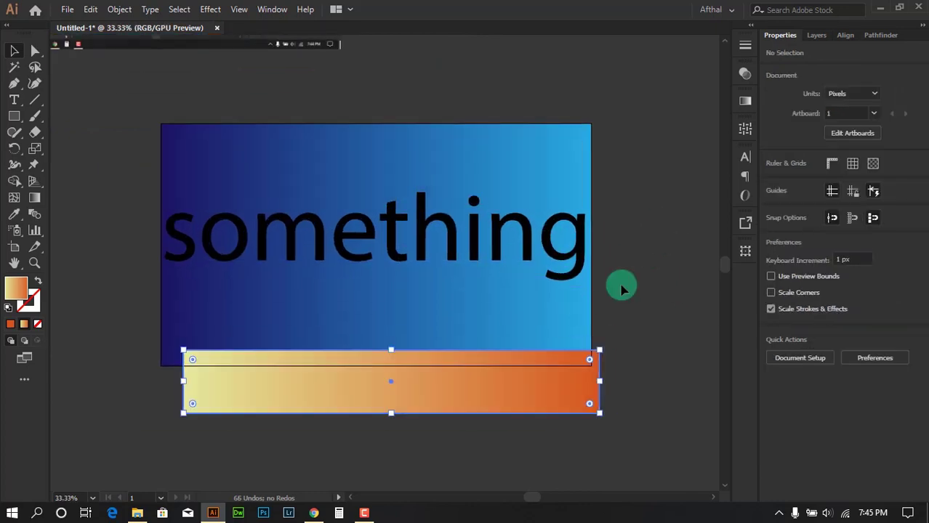
pyautogui.click(621, 289)
pyautogui.moveTo(619, 286); pyautogui.dragTo(650, 248)
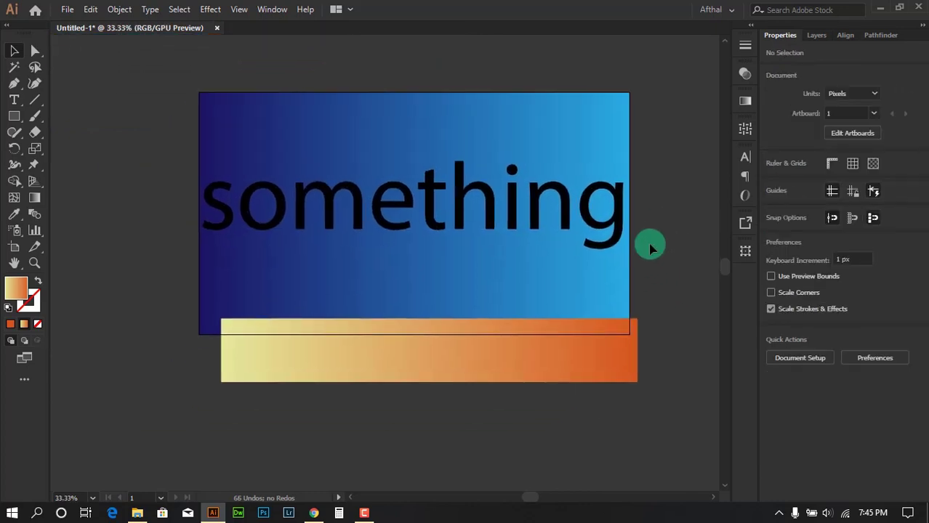
# Step: Scroll through the Adobe Color 'blue' palette results, then minimize Chrome
pyautogui.click(314, 513)
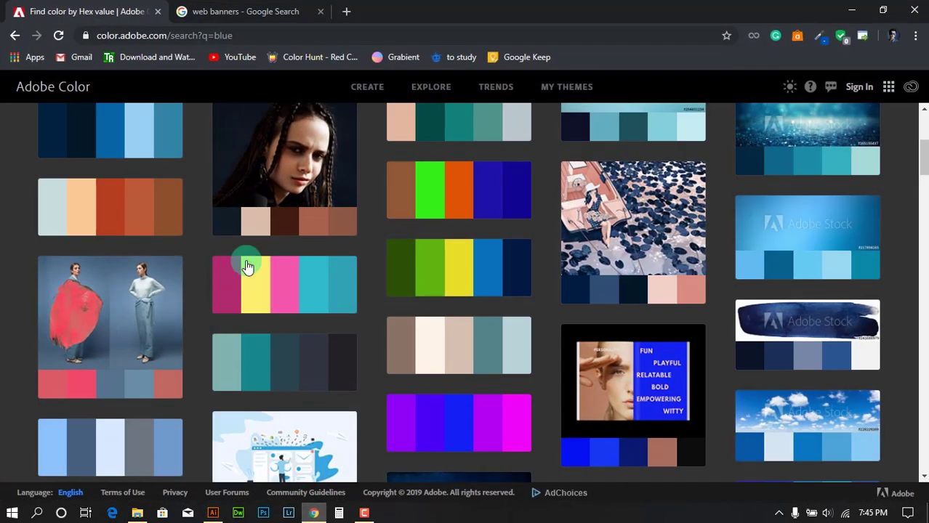
pyautogui.scroll(4, 238, 232)
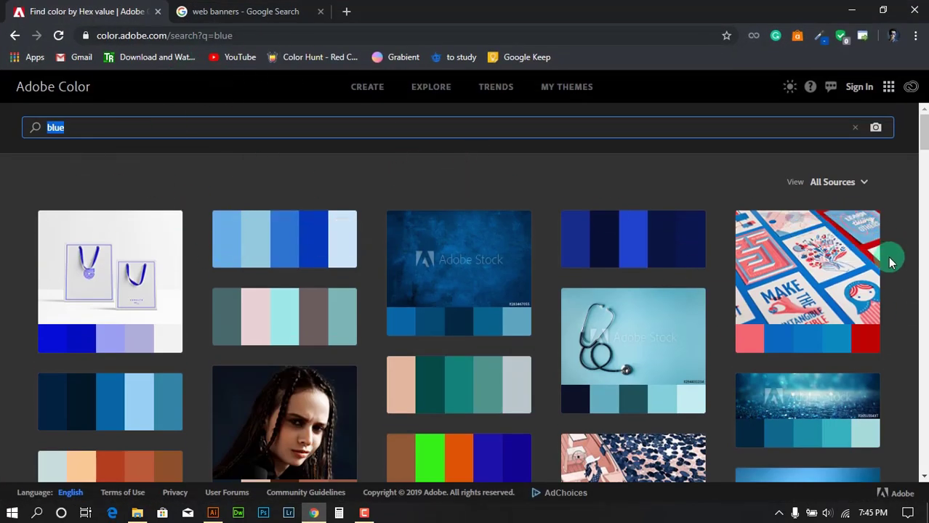
pyautogui.scroll(-4, 891, 263)
pyautogui.scroll(6, 887, 256)
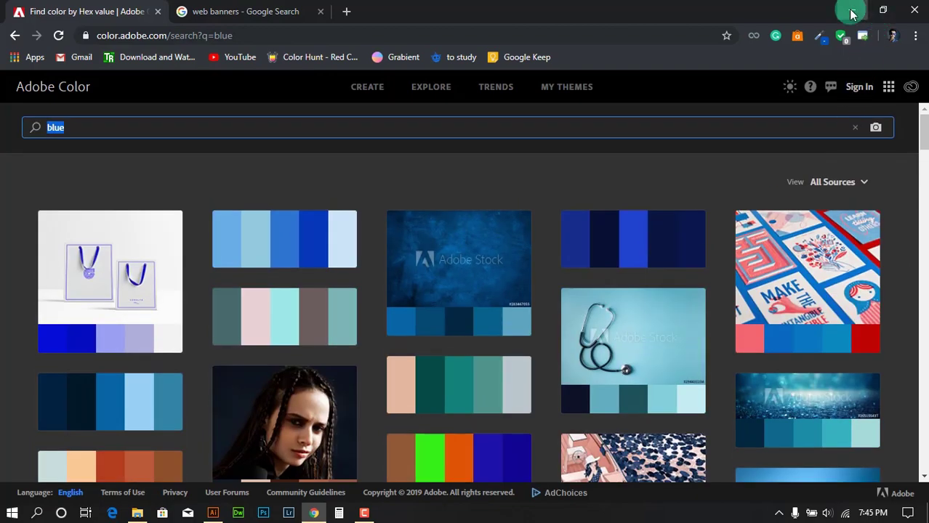
pyautogui.click(851, 10)
# Step: Move 'something' up, shrink it, and centre it near the banner's top
pyautogui.moveTo(452, 201); pyautogui.dragTo(475, 133)
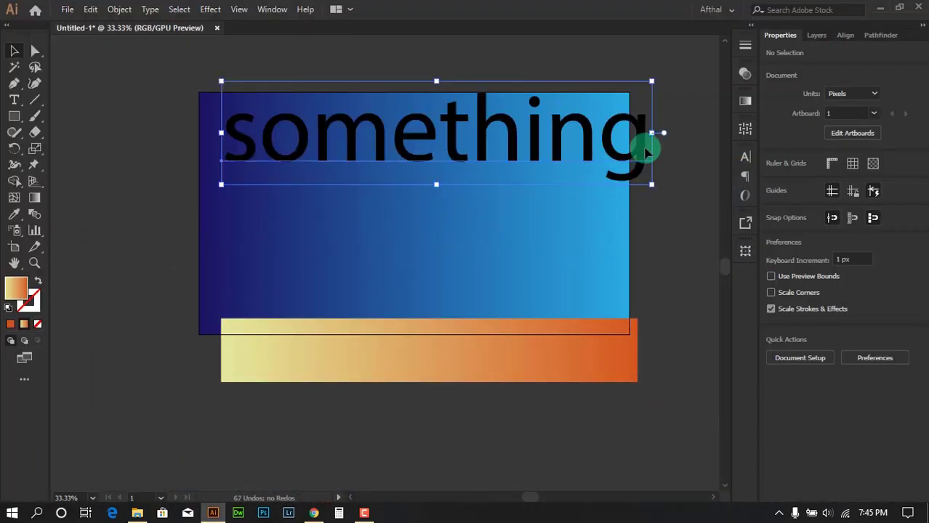
pyautogui.moveTo(652, 133); pyautogui.dragTo(469, 131)
pyautogui.moveTo(336, 129); pyautogui.dragTo(429, 149)
pyautogui.click(434, 142)
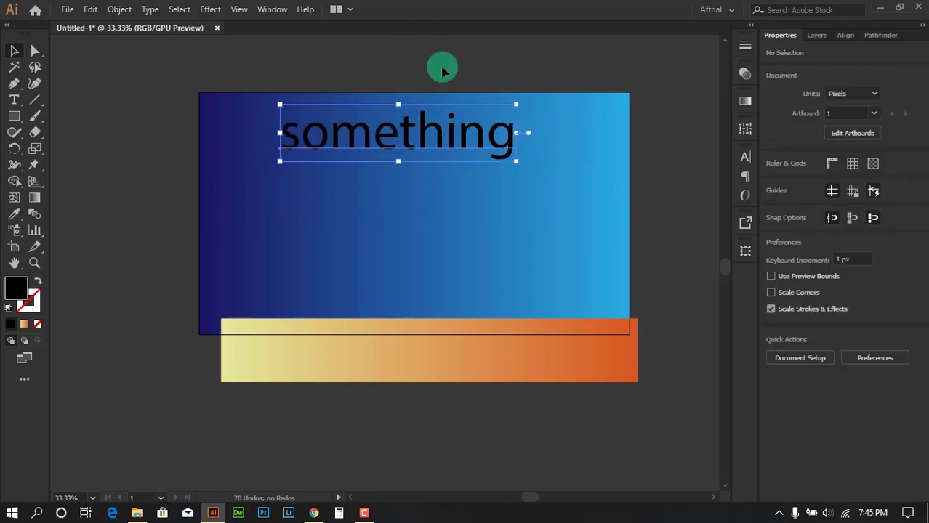
# Step: Insert an extra 'e' after the first 'e' so the word reads 'someething'
pyautogui.scroll(3, 408, 154)
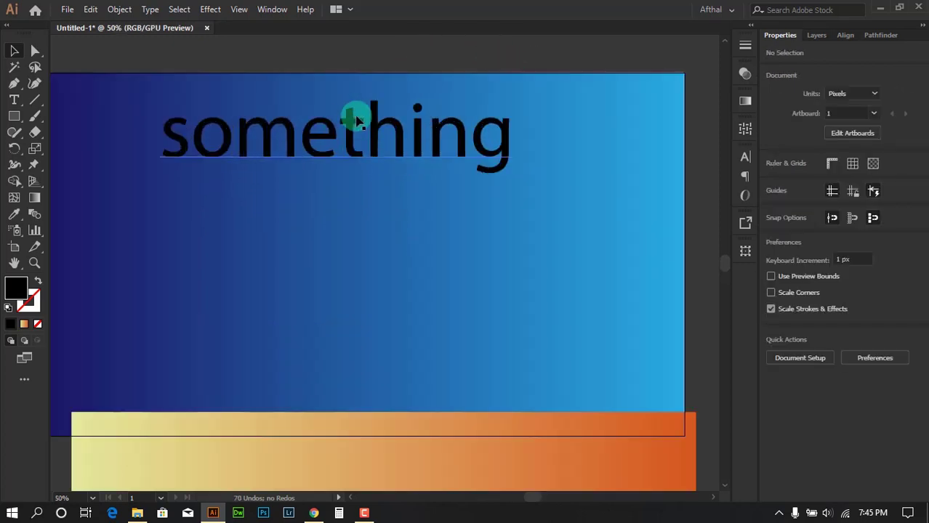
pyautogui.click(329, 138)
pyautogui.doubleClick(334, 132)
pyautogui.moveTo(336, 133); pyautogui.dragTo(304, 133)
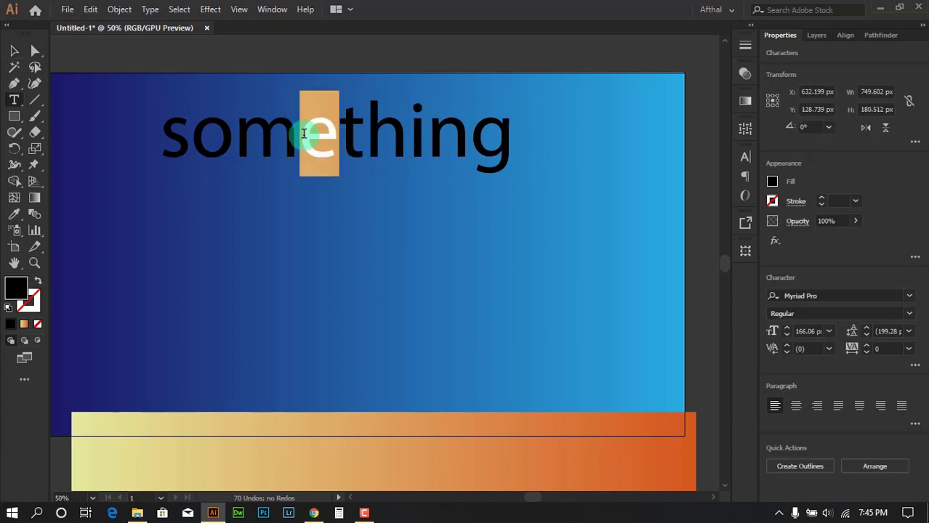
pyautogui.click(340, 135)
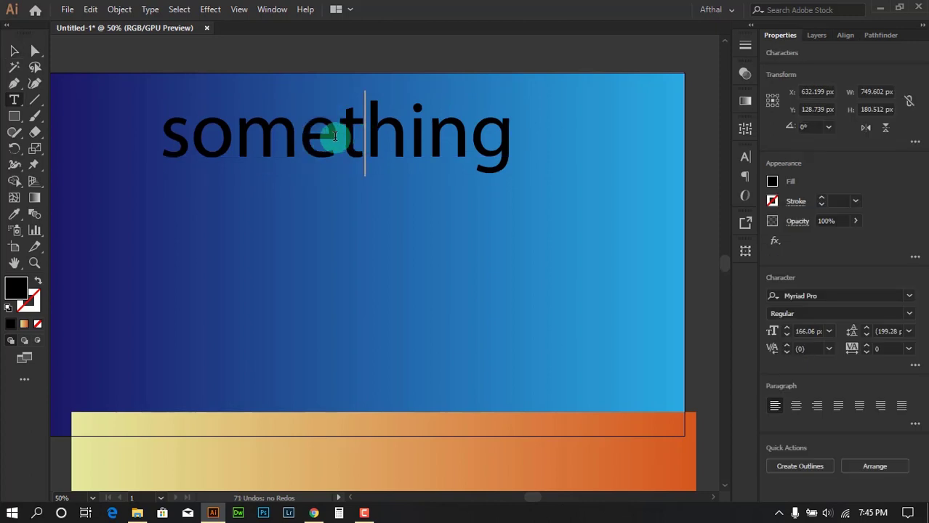
pyautogui.write('e')
pyautogui.moveTo(377, 133); pyautogui.dragTo(310, 133)
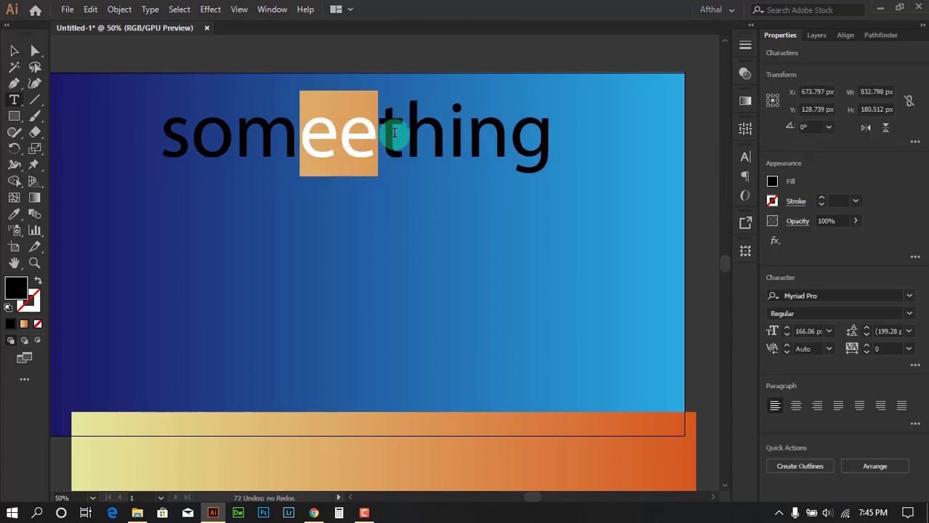
pyautogui.click(394, 135)
# Step: Highlight the second 'e', then the letters 'meeth', clearing each selection
pyautogui.scroll(-1, 394, 136)
pyautogui.scroll(1, 353, 149)
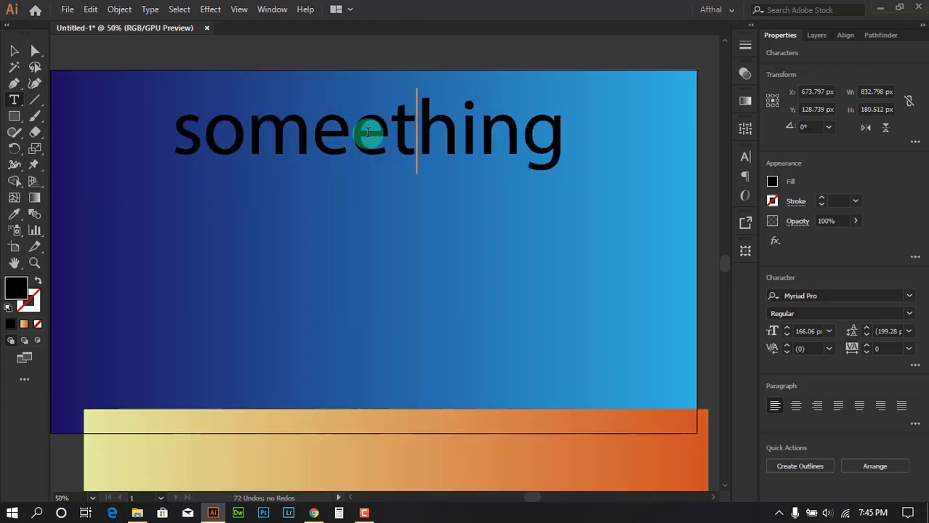
pyautogui.moveTo(380, 129); pyautogui.dragTo(287, 131)
pyautogui.click(391, 133)
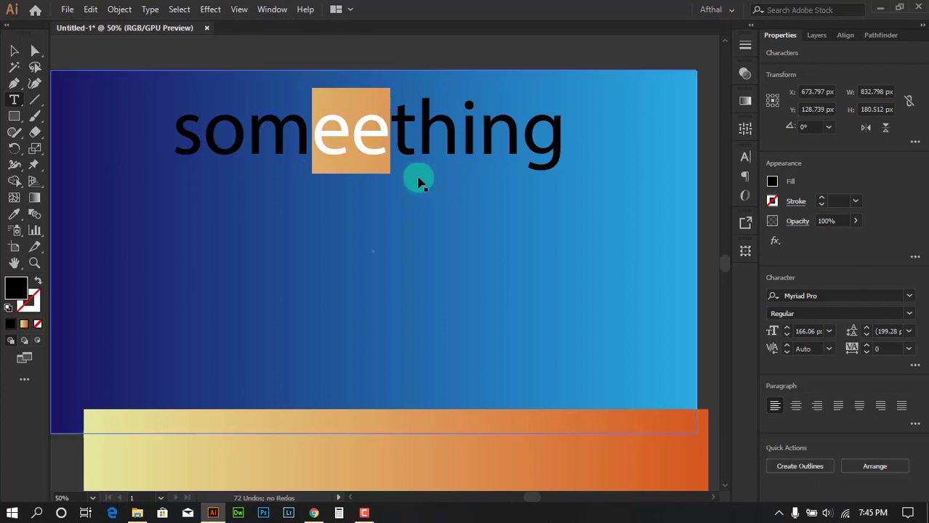
pyautogui.scroll(-1, 401, 131)
pyautogui.scroll(3, 388, 164)
pyautogui.scroll(-2, 333, 182)
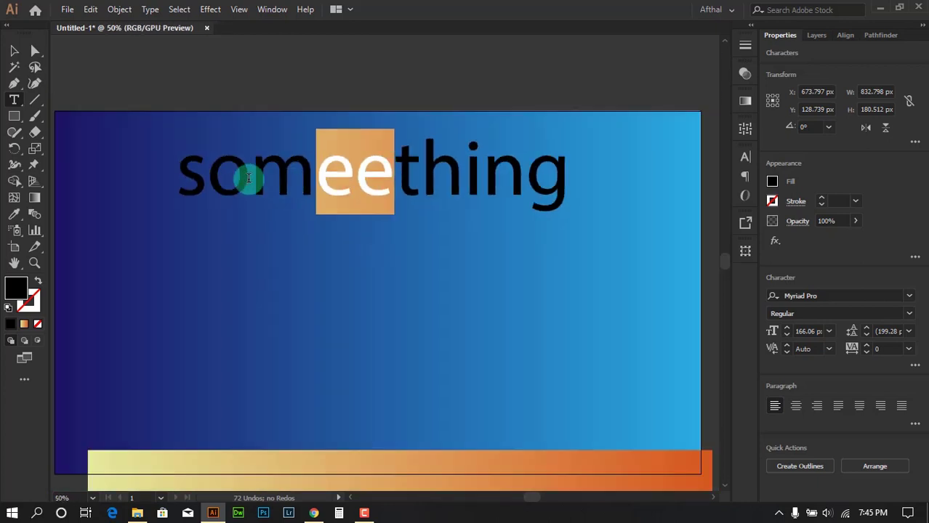
pyautogui.moveTo(248, 181); pyautogui.dragTo(473, 178)
pyautogui.scroll(-1, 357, 177)
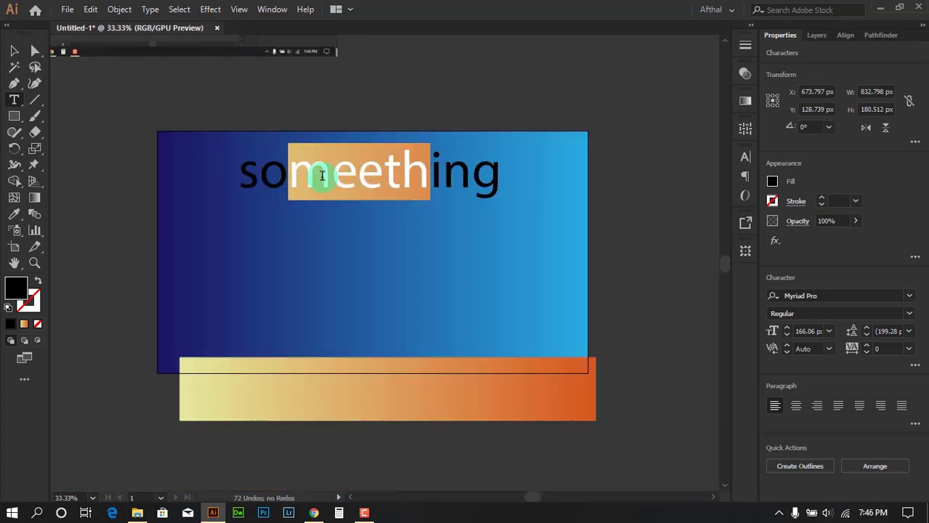
pyautogui.click(322, 176)
# Step: Highlight longer runs of letters, ending with the whole word 'someething'
pyautogui.moveTo(286, 169); pyautogui.dragTo(444, 171)
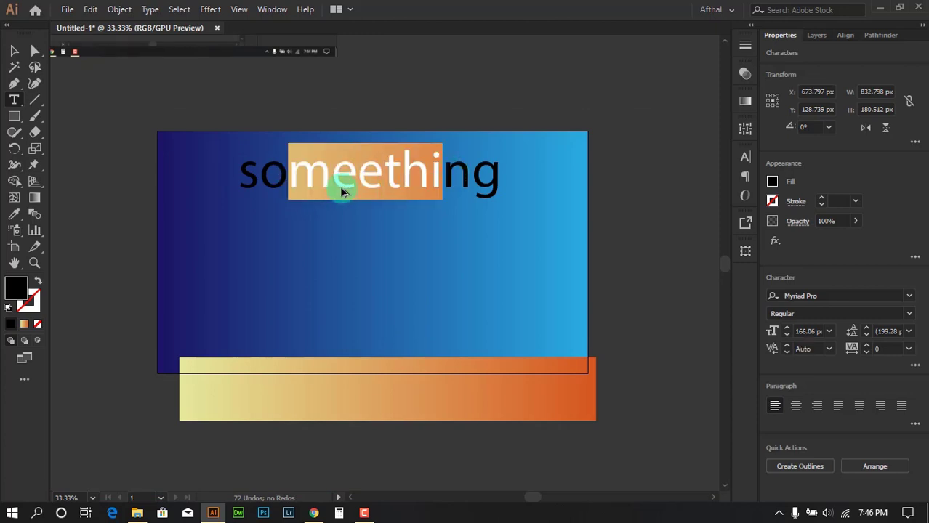
pyautogui.scroll(1, 346, 182)
pyautogui.scroll(1, 508, 129)
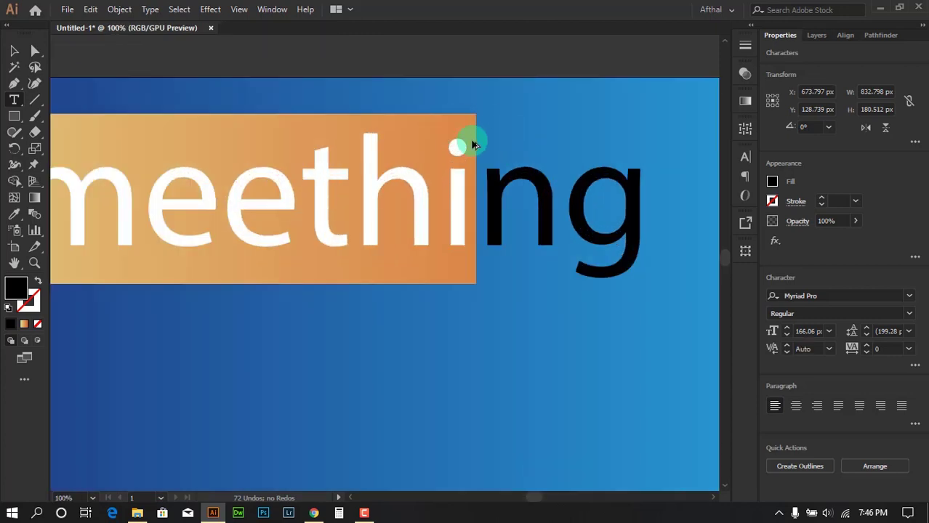
pyautogui.scroll(2, 477, 123)
pyautogui.scroll(-3, 465, 120)
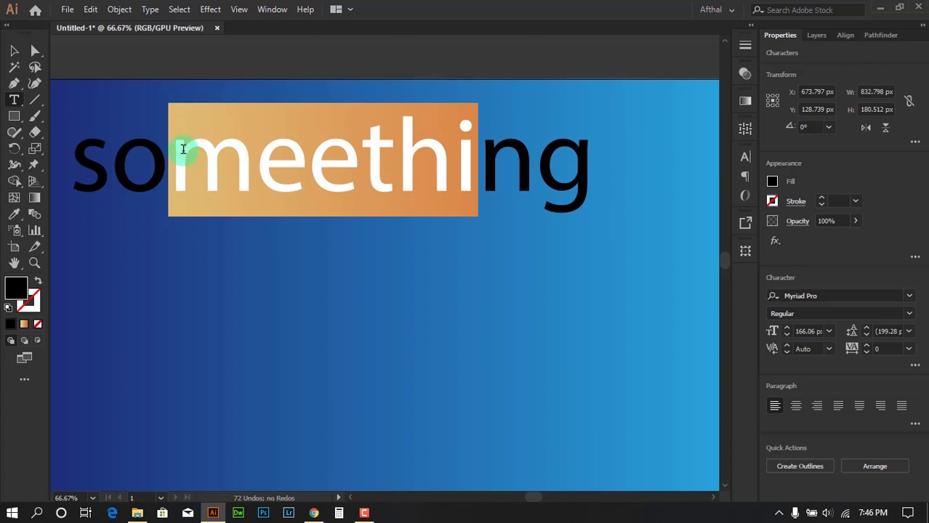
pyautogui.moveTo(113, 156); pyautogui.dragTo(539, 149)
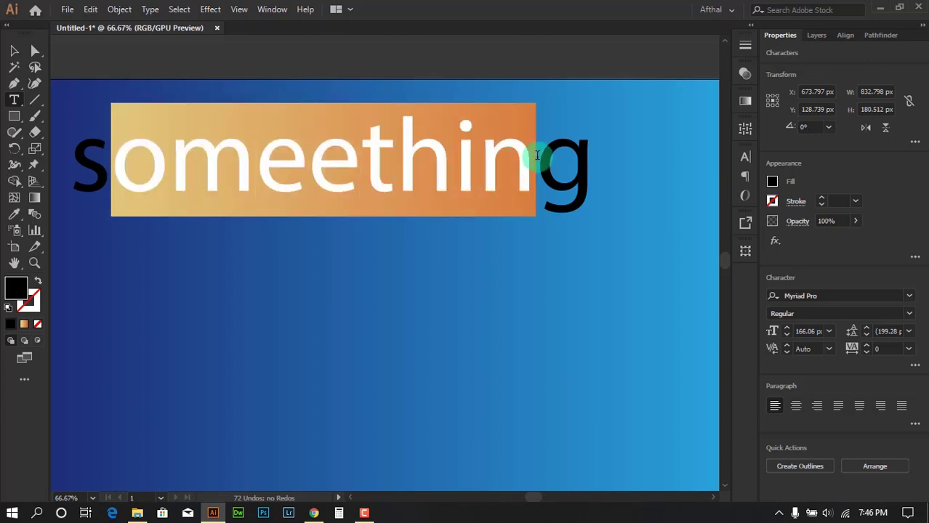
pyautogui.scroll(-1, 416, 139)
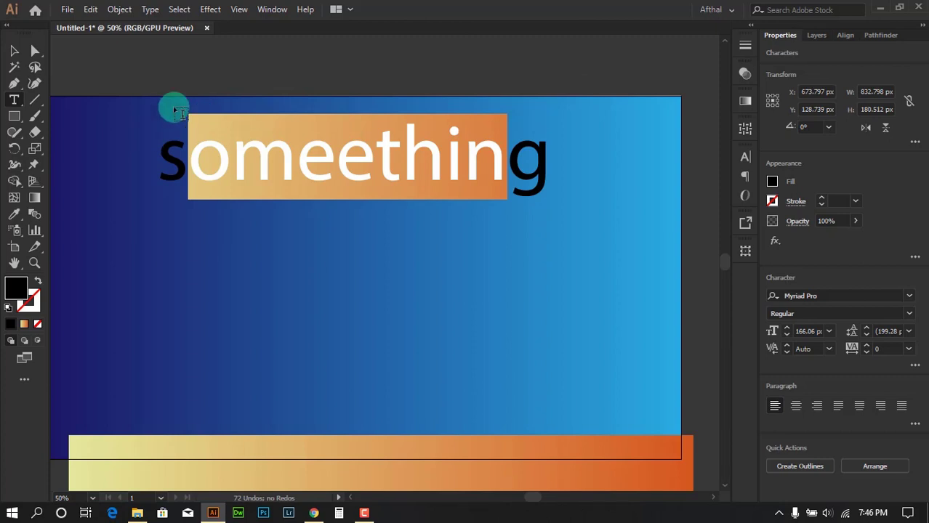
pyautogui.scroll(-1, 472, 119)
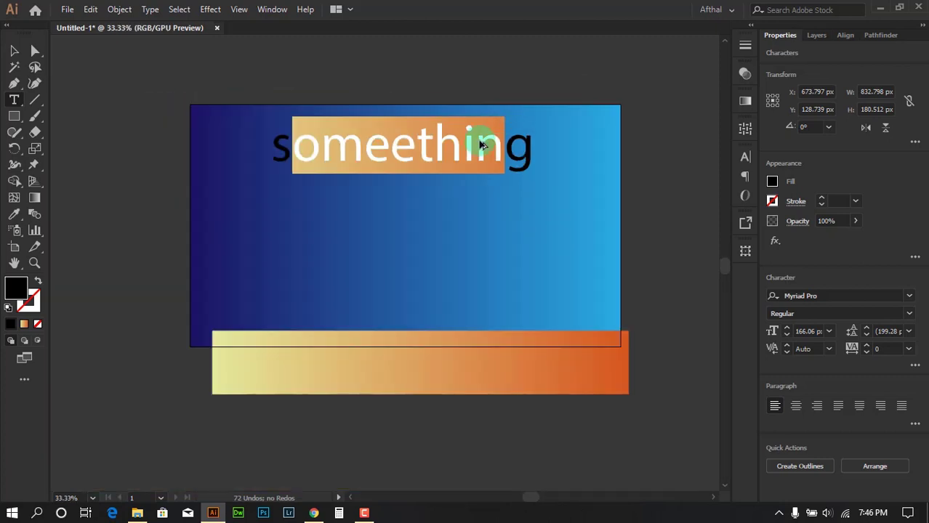
pyautogui.scroll(1, 514, 148)
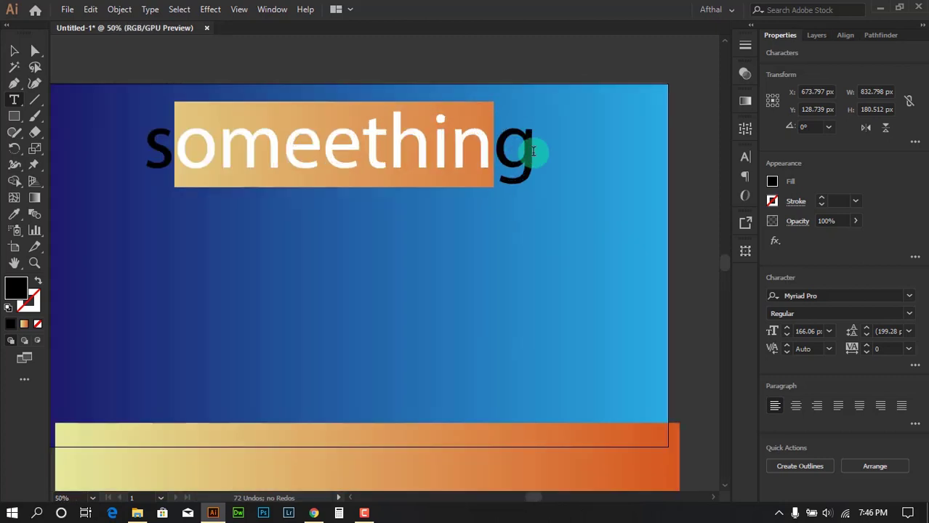
pyautogui.moveTo(535, 150); pyautogui.dragTo(151, 151)
pyautogui.scroll(-1, 367, 155)
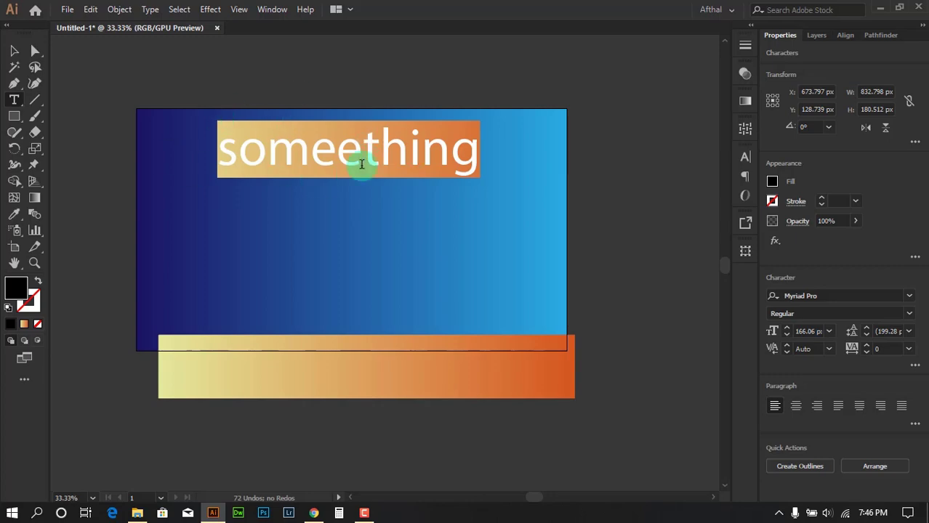
# Step: Return to the Adobe Color 'blue' results and scroll through the Explore gallery palettes
pyautogui.click(314, 513)
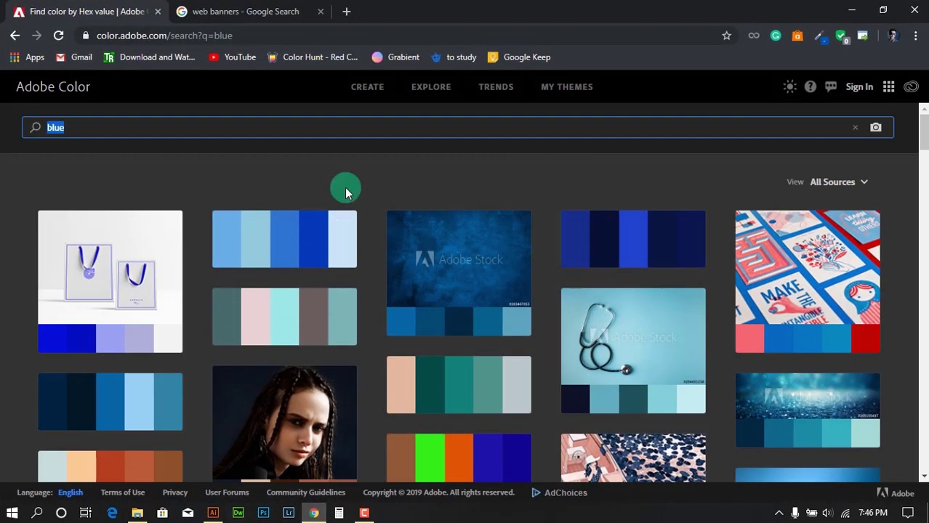
pyautogui.scroll(-4, 903, 281)
pyautogui.scroll(5, 901, 282)
pyautogui.click(431, 101)
pyautogui.scroll(-5, 228, 207)
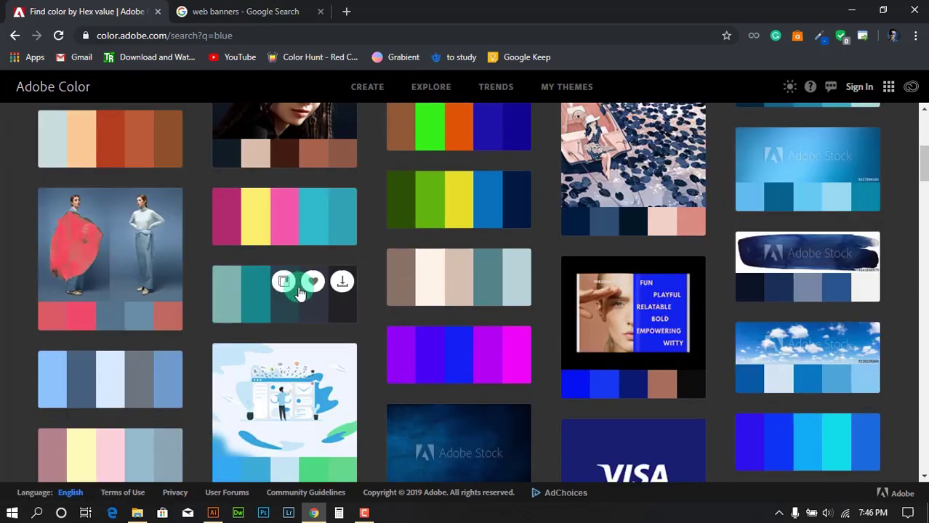
pyautogui.scroll(-4, 384, 213)
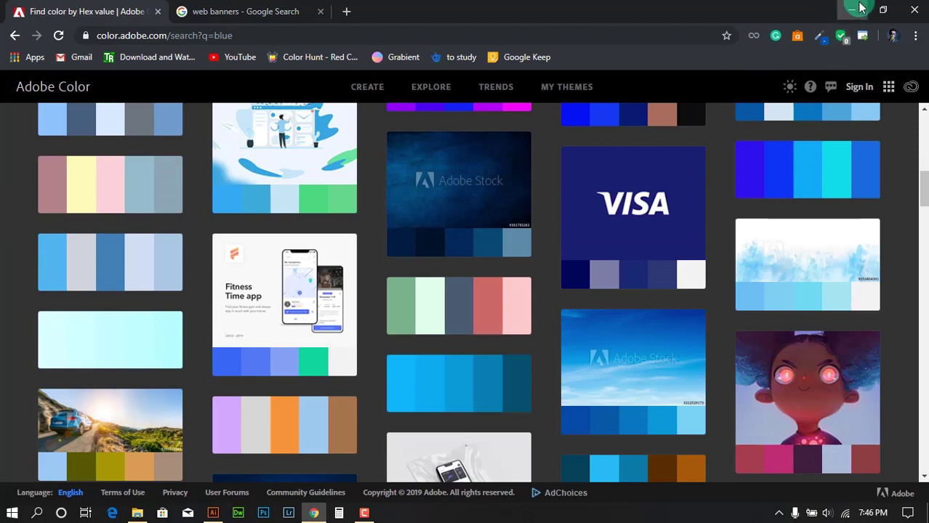